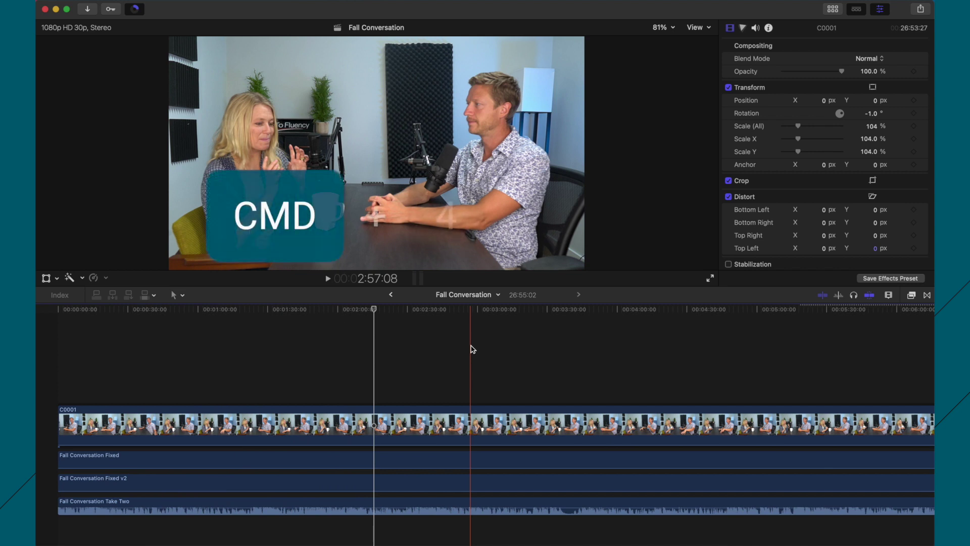
# Toggle the Inspector off and on, open the Effects browser, and show the luma waveform scope
pyautogui.press('super+4')
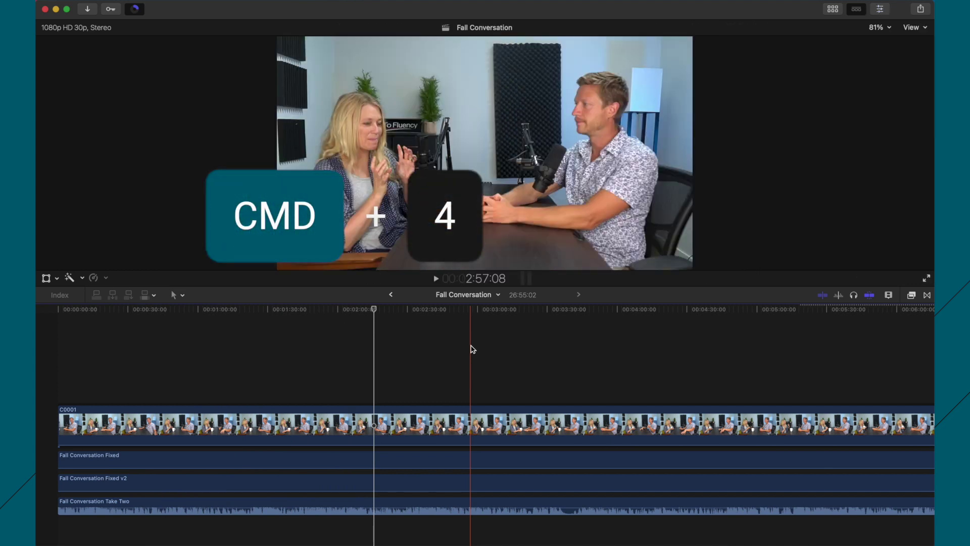
pyautogui.press('super+4')
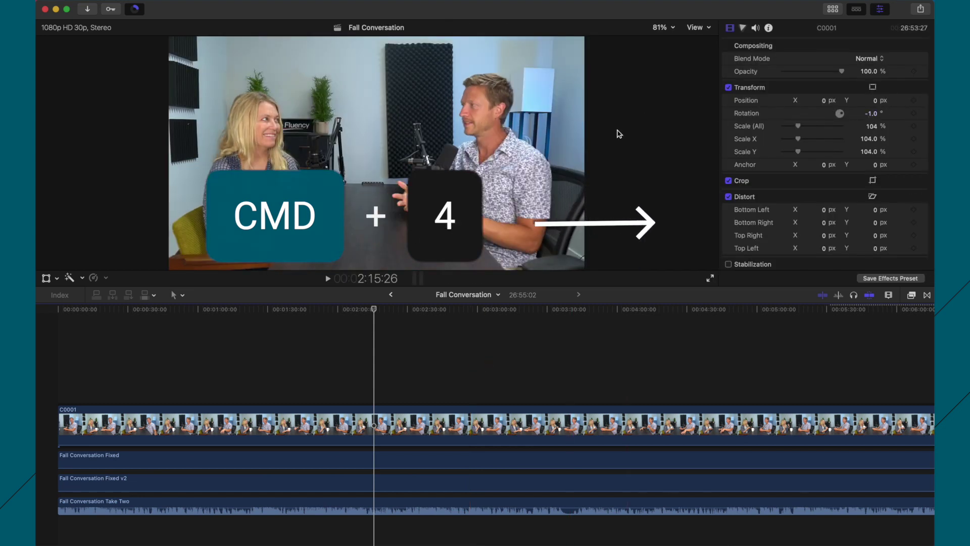
pyautogui.press('super+5')
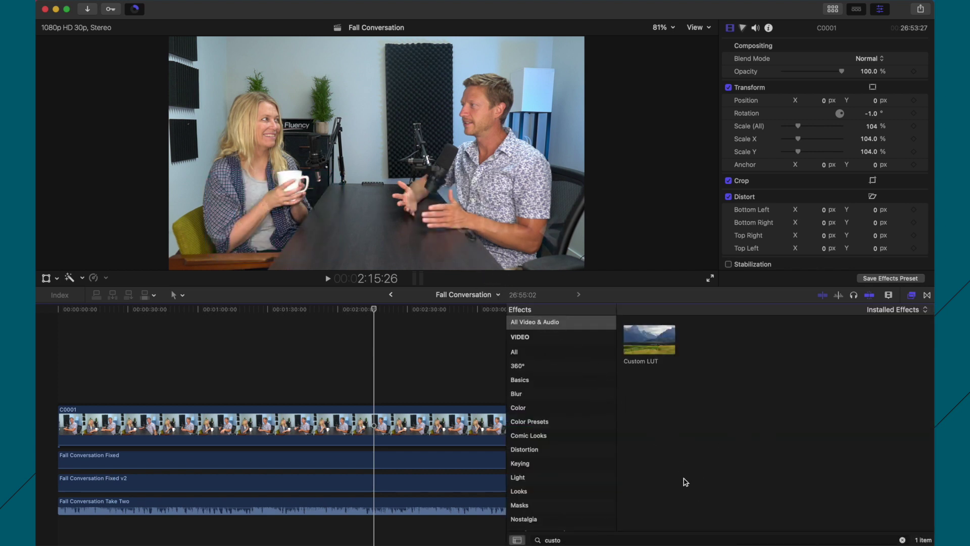
pyautogui.press('super+7')
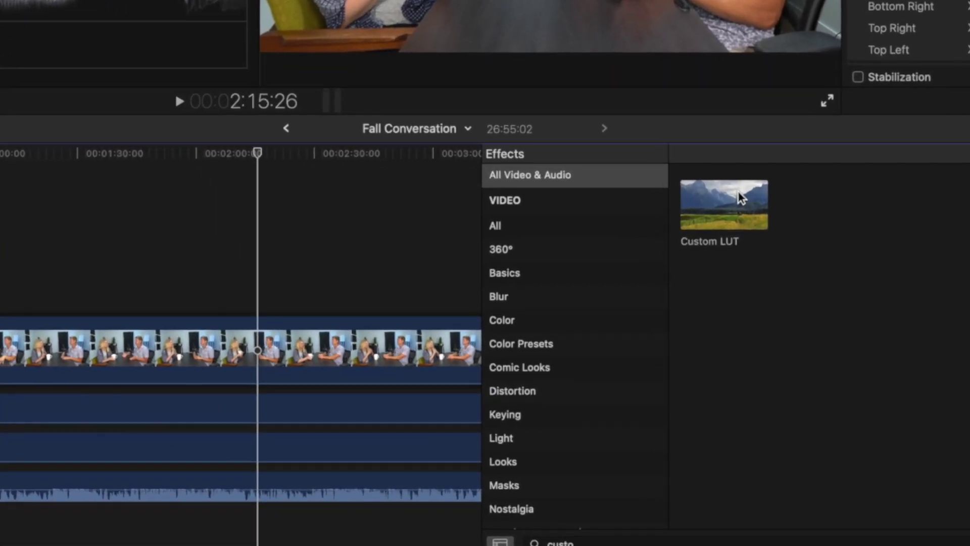
# Apply Custom LUT to clip C0001, choose PB_Pocatello, and lower its Mix to 0.25
pyautogui.click(656, 343)
pyautogui.moveTo(735, 204); pyautogui.dragTo(406, 352)
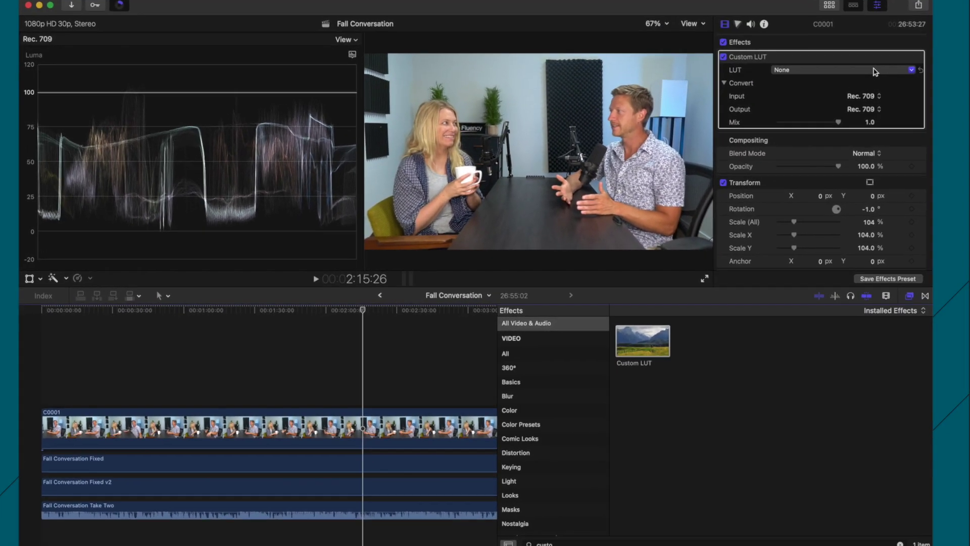
pyautogui.click(909, 31)
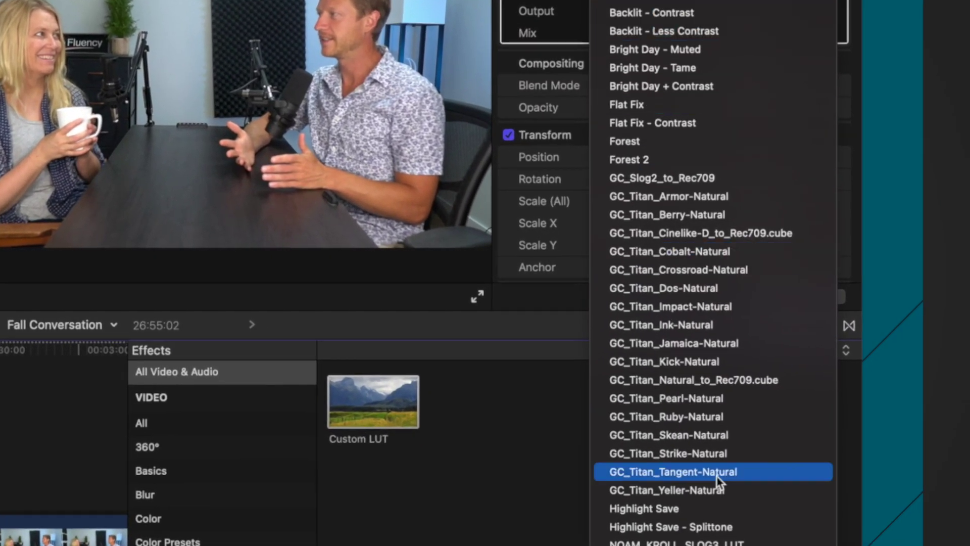
pyautogui.scroll(-5, 716, 475)
pyautogui.scroll(-10, 717, 475)
pyautogui.scroll(-1, 717, 475)
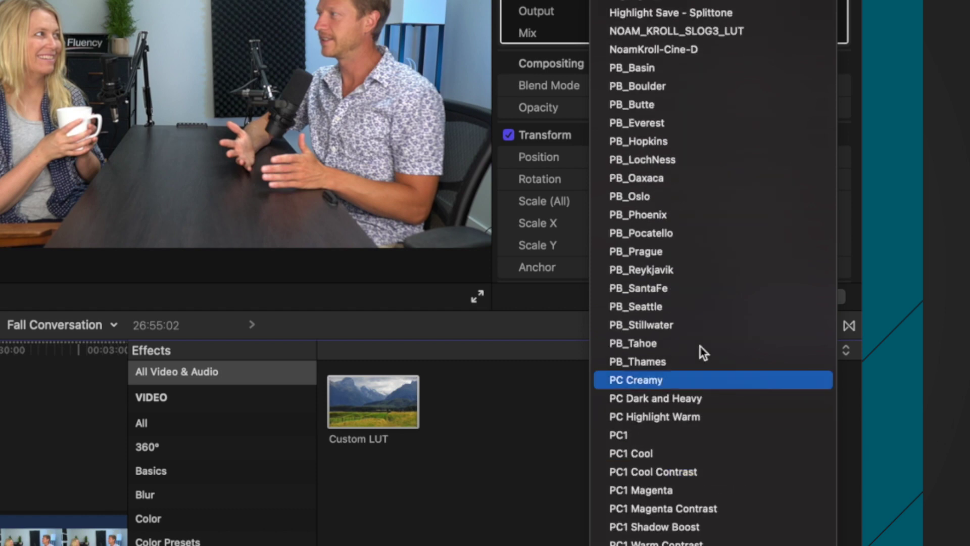
pyautogui.click(687, 234)
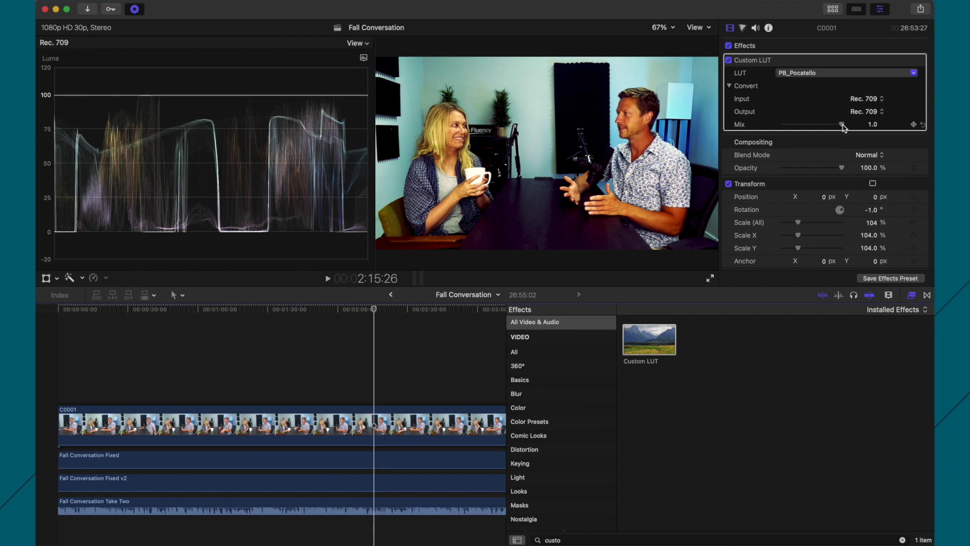
pyautogui.click(722, 45)
pyautogui.moveTo(843, 126); pyautogui.dragTo(800, 133)
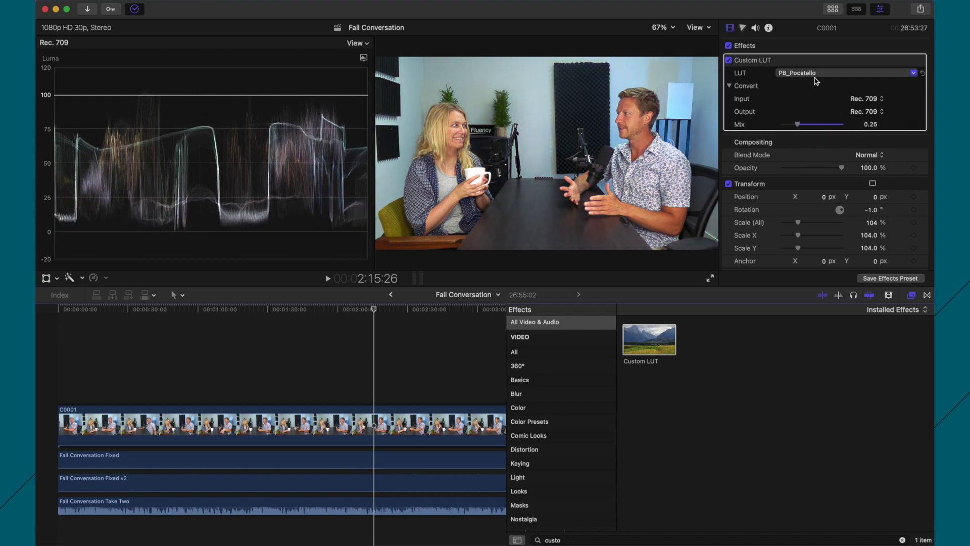
# Try the PS2 LUT with its Mix raised to 0.51
pyautogui.click(815, 75)
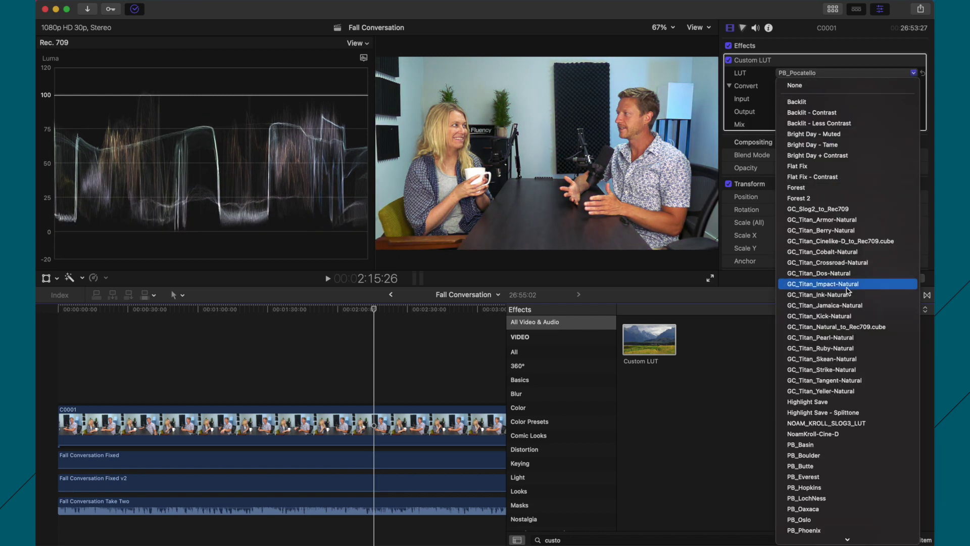
pyautogui.scroll(-10, 849, 292)
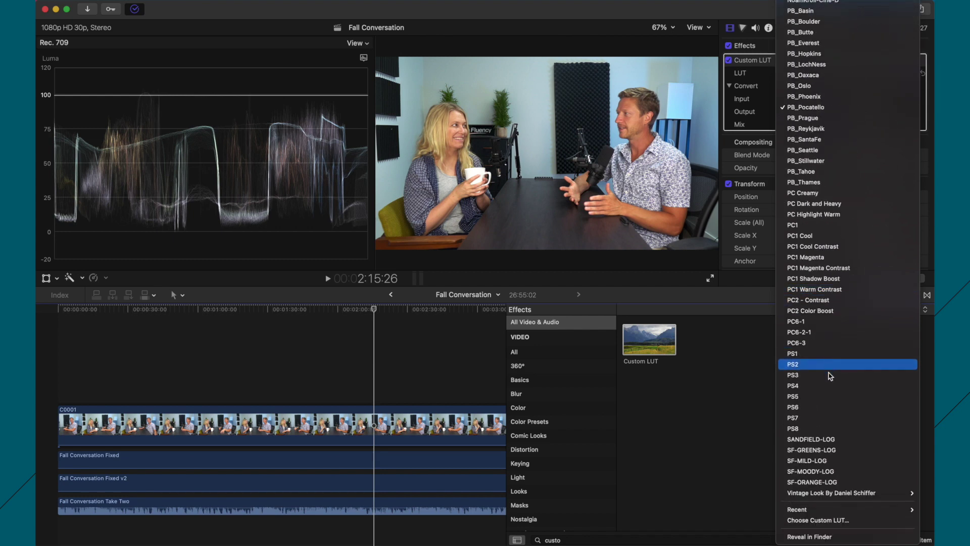
pyautogui.click(826, 364)
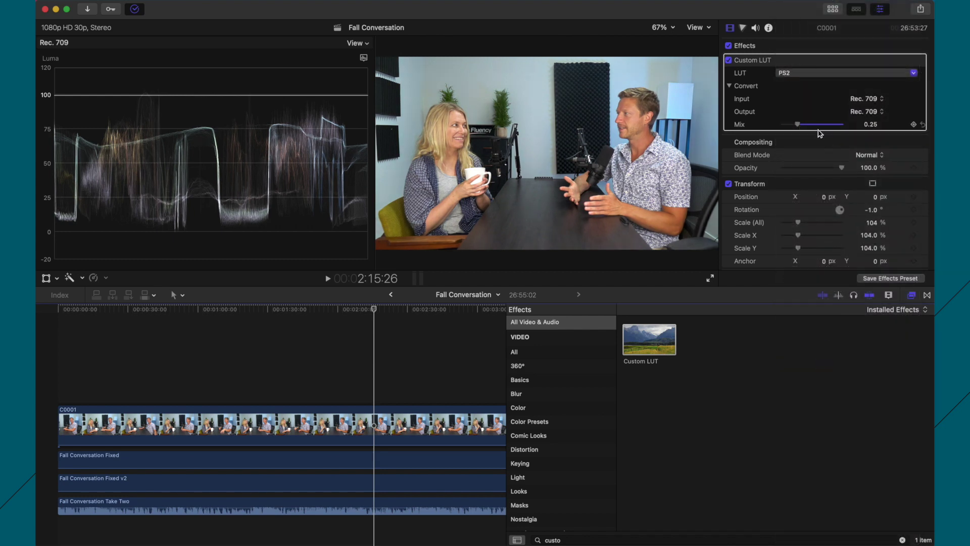
pyautogui.moveTo(797, 124); pyautogui.dragTo(817, 128)
# Switch the LUT to PS6, push Mix to 1.0, then settle back at 0.51
pyautogui.click(811, 74)
pyautogui.scroll(-5, 817, 384)
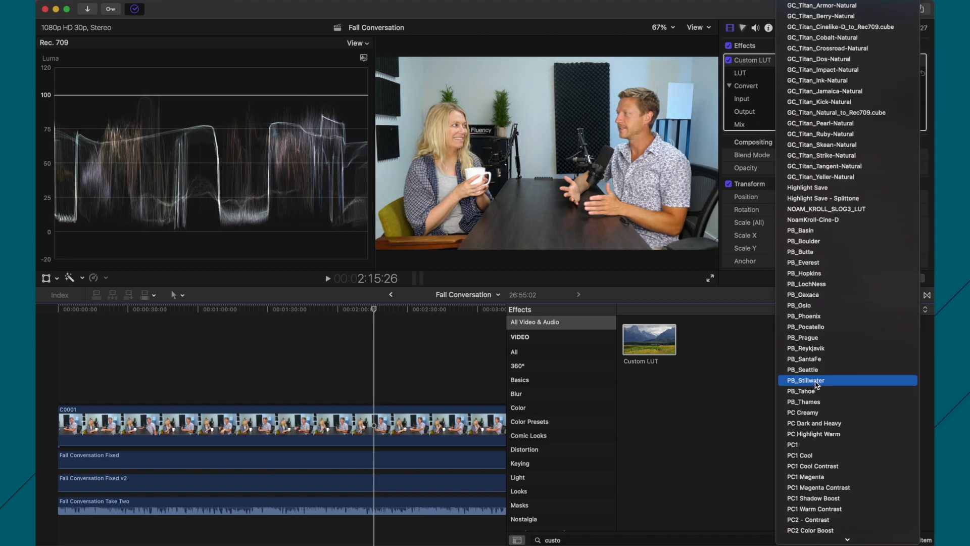
pyautogui.scroll(-3, 817, 384)
pyautogui.click(810, 407)
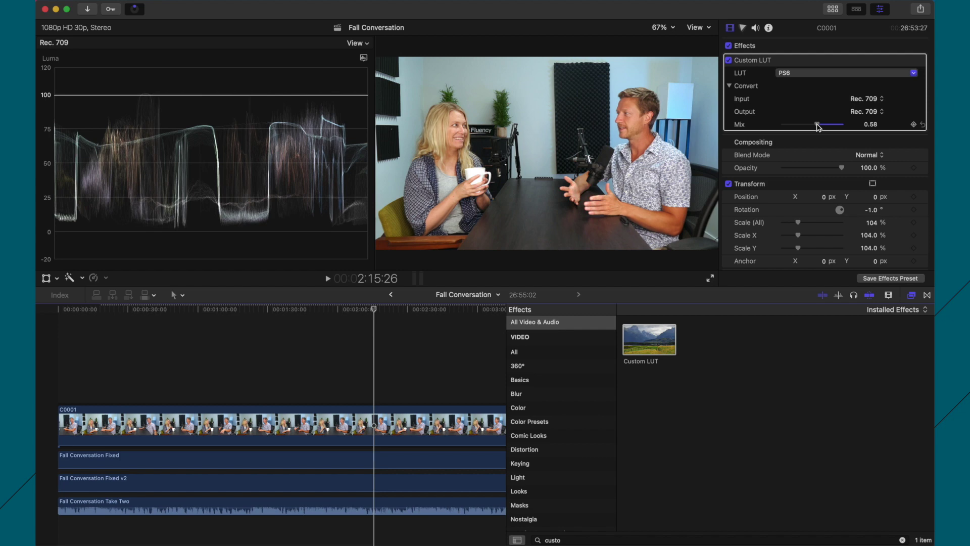
pyautogui.moveTo(818, 126); pyautogui.dragTo(859, 125)
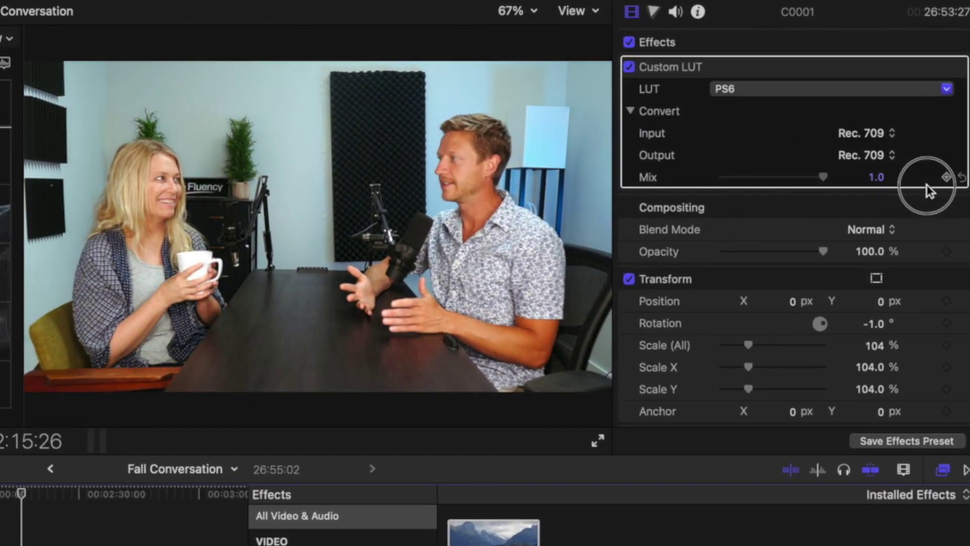
pyautogui.moveTo(823, 176); pyautogui.dragTo(774, 184)
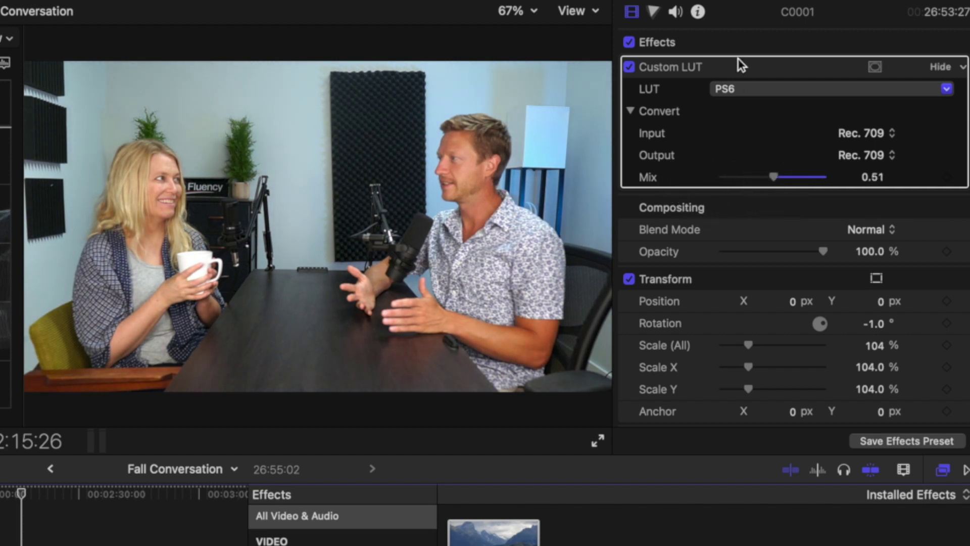
# Toggle the Effects checkbox off and on twice to compare before and after, leaving it on
pyautogui.click(629, 42)
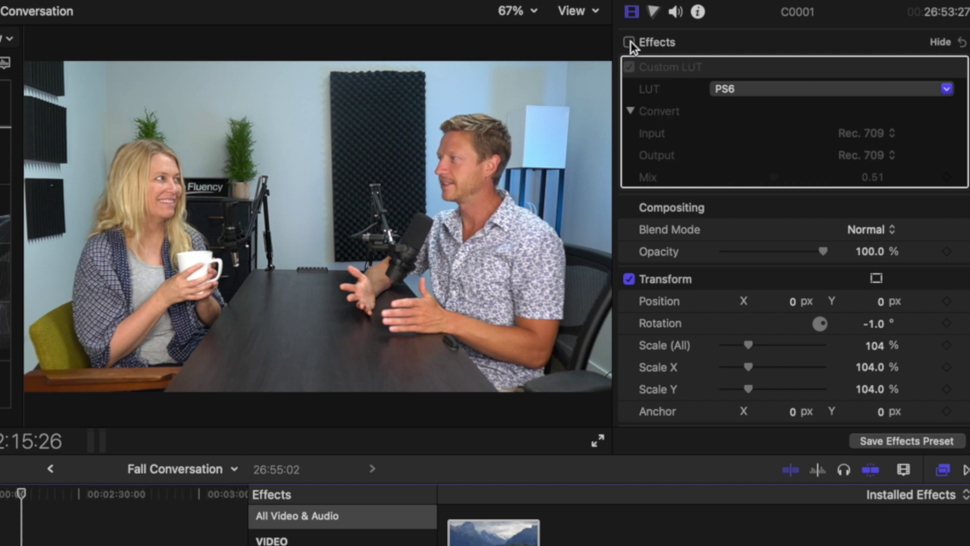
pyautogui.click(629, 42)
pyautogui.click(629, 42)
pyautogui.click(629, 42)
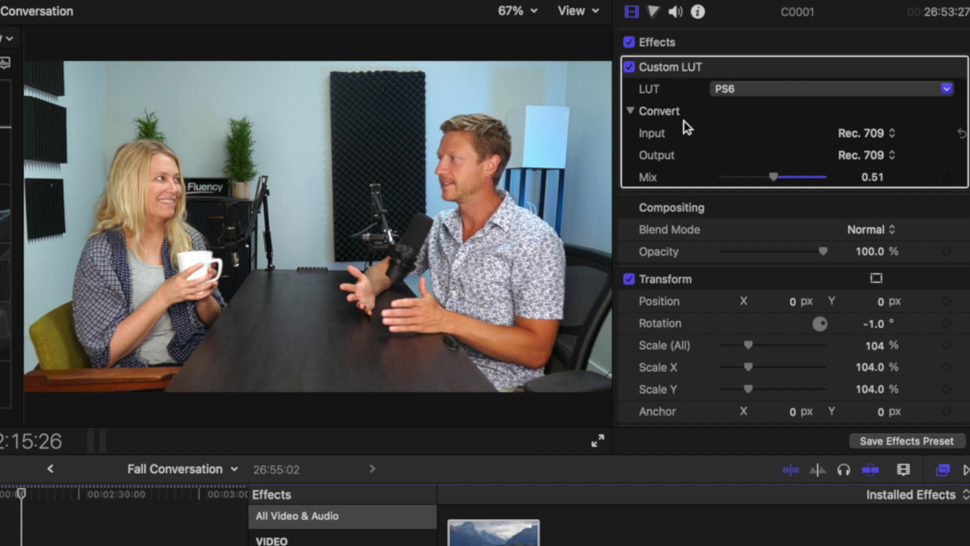
# In the Color Inspector, add a Color Board correction and then a Color Wheels correction
pyautogui.click(652, 12)
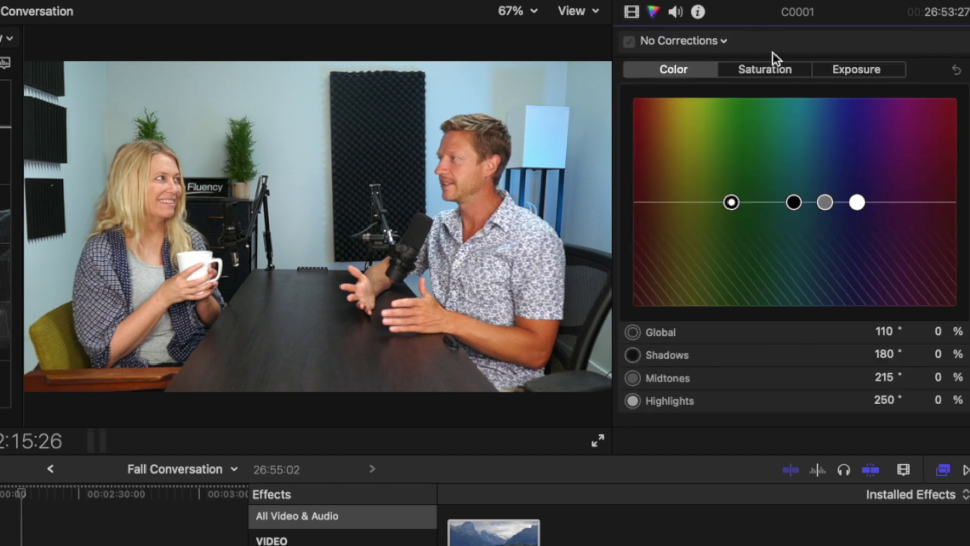
pyautogui.click(720, 41)
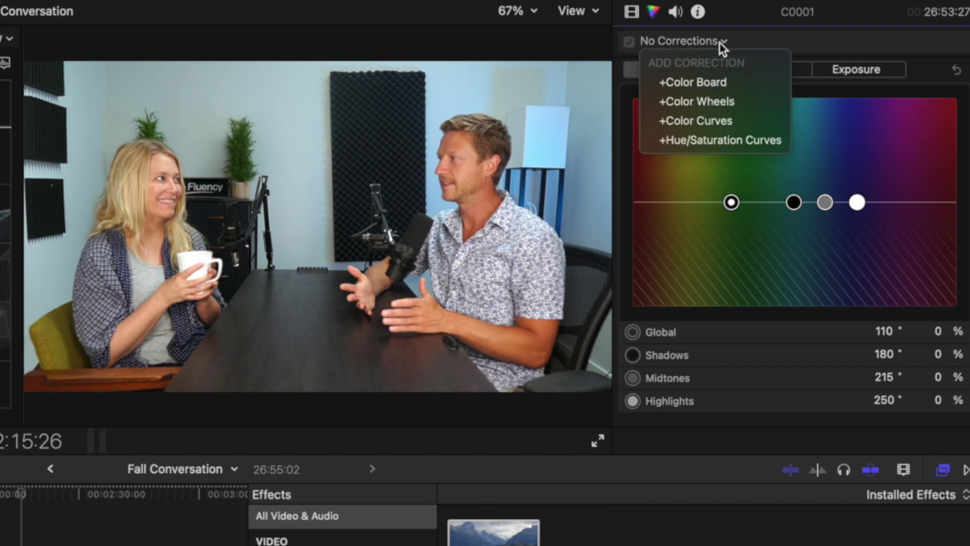
pyautogui.click(708, 81)
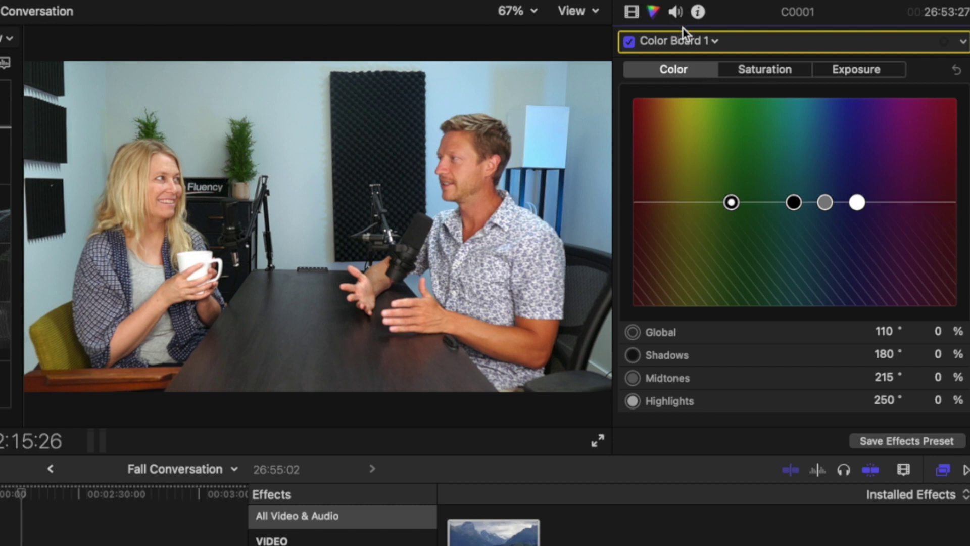
pyautogui.click(689, 40)
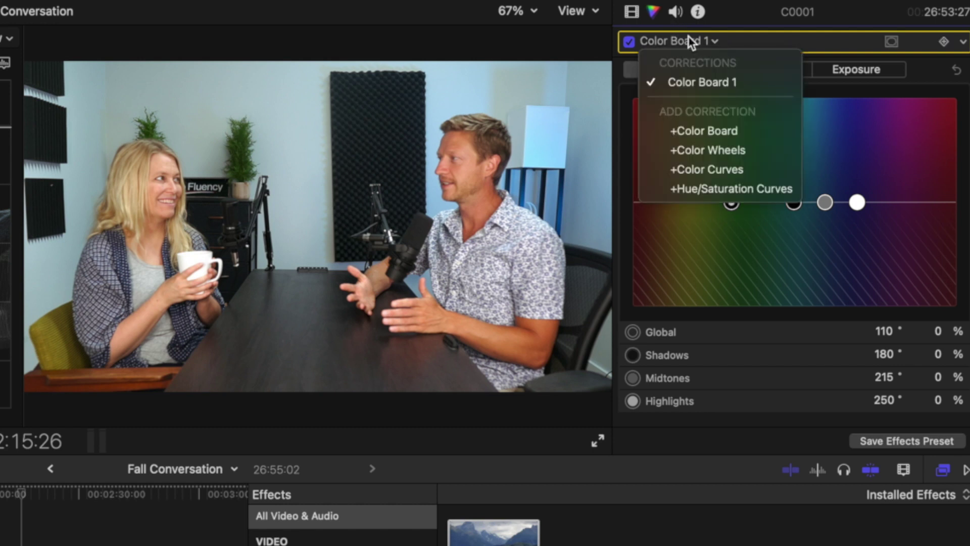
pyautogui.click(728, 151)
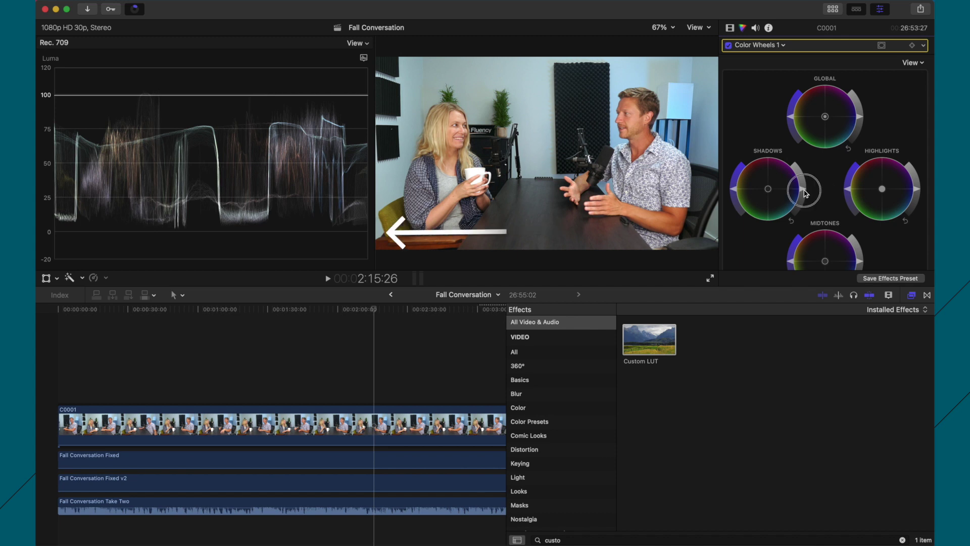
# Lower Shadows brightness, compare Color Wheels 1 on and off, then raise Highlights brightness
pyautogui.moveTo(805, 193); pyautogui.dragTo(806, 197)
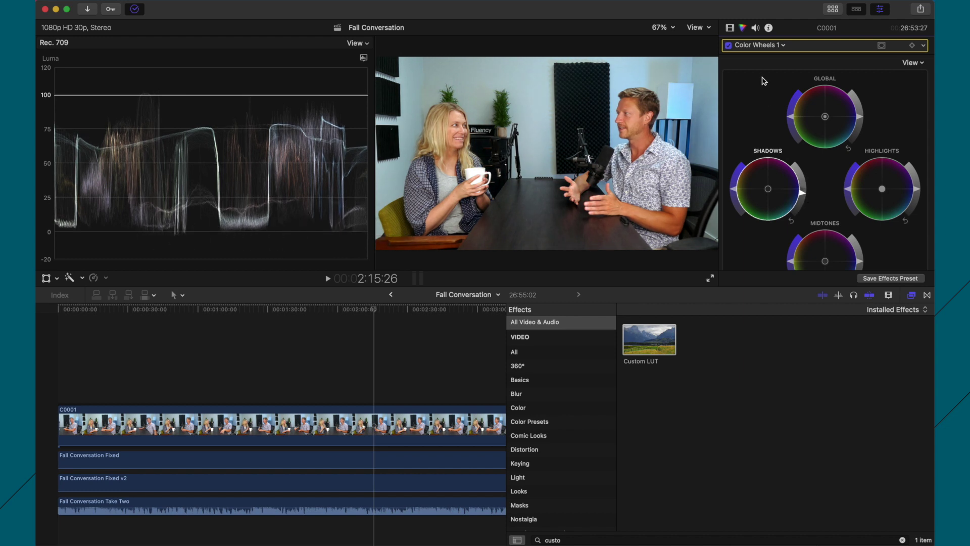
pyautogui.click(728, 45)
pyautogui.click(729, 45)
pyautogui.click(729, 45)
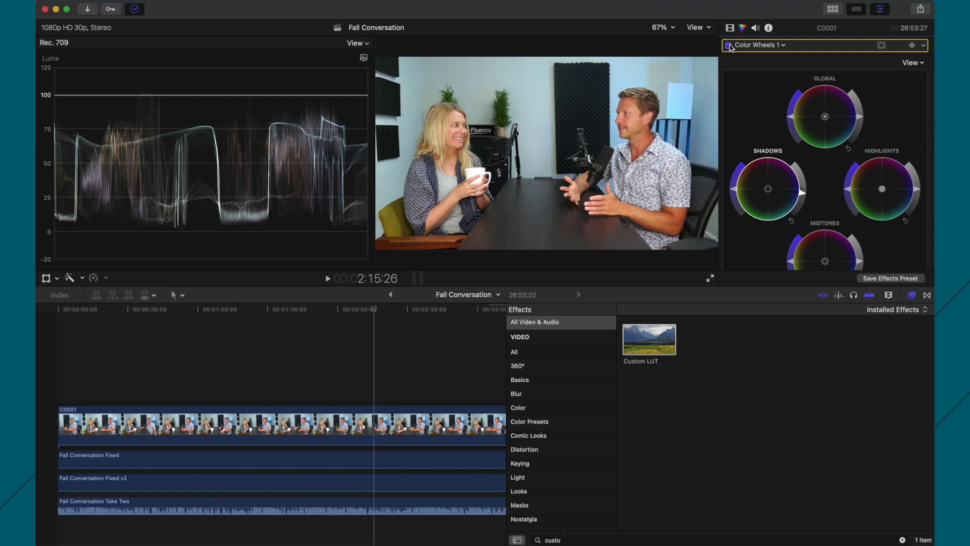
pyautogui.click(729, 45)
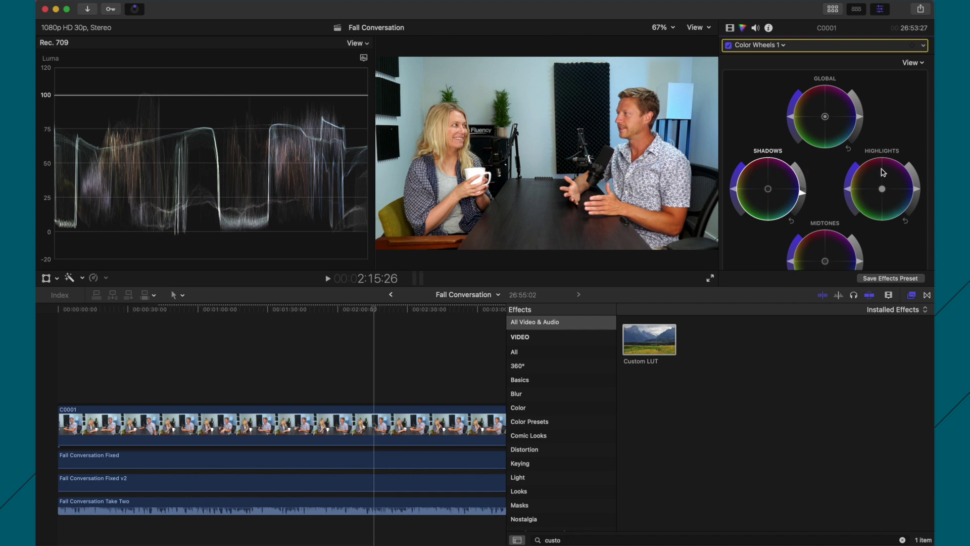
pyautogui.click(919, 190)
pyautogui.moveTo(919, 190)
pyautogui.mouseDown()
pyautogui.moveTo(918, 175)
pyautogui.moveTo(917, 186)
pyautogui.mouseUp()
# Nudge the Midtones wheel brightness handle slightly up in Color Wheels 1
pyautogui.scroll(-1, 906, 247)
pyautogui.scroll(-2, 906, 246)
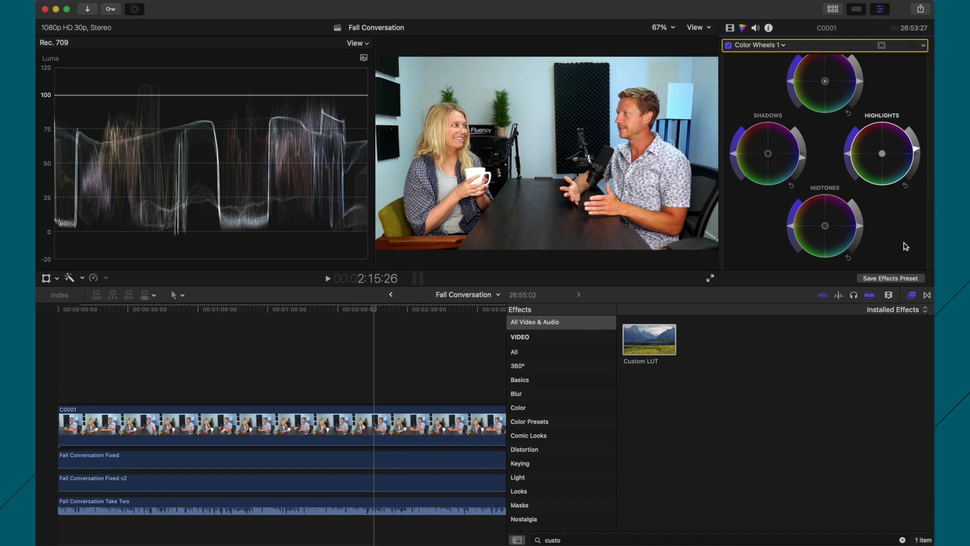
pyautogui.scroll(2, 907, 223)
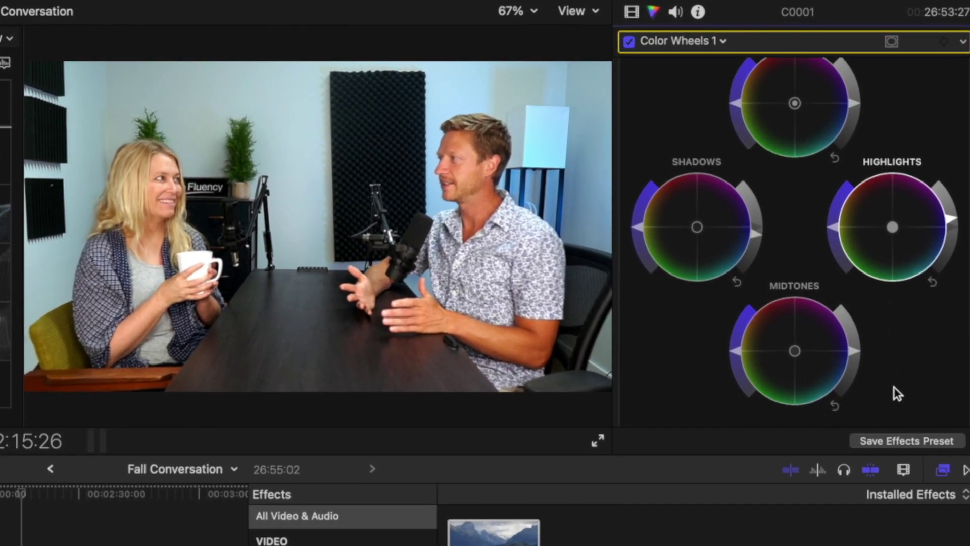
pyautogui.scroll(-3, 882, 247)
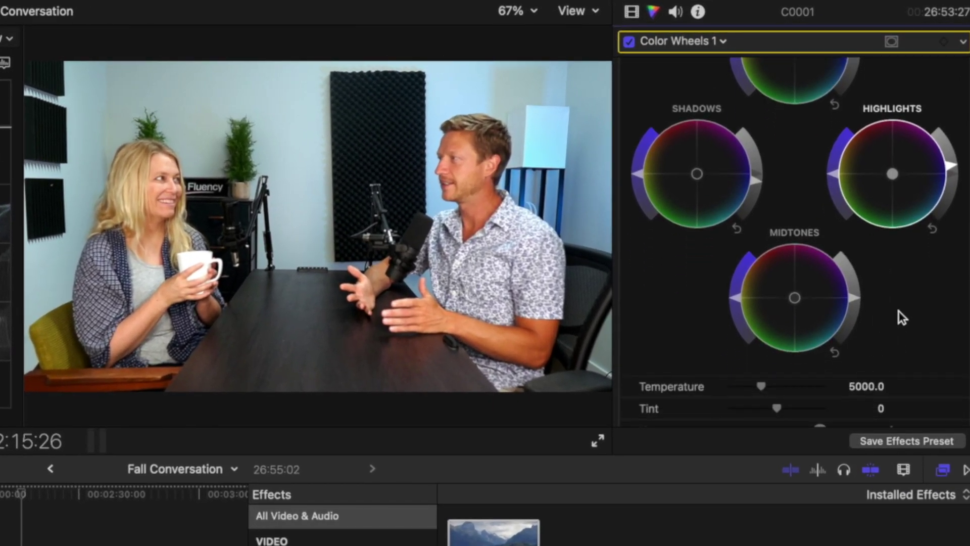
pyautogui.scroll(-1, 899, 317)
pyautogui.scroll(3, 898, 318)
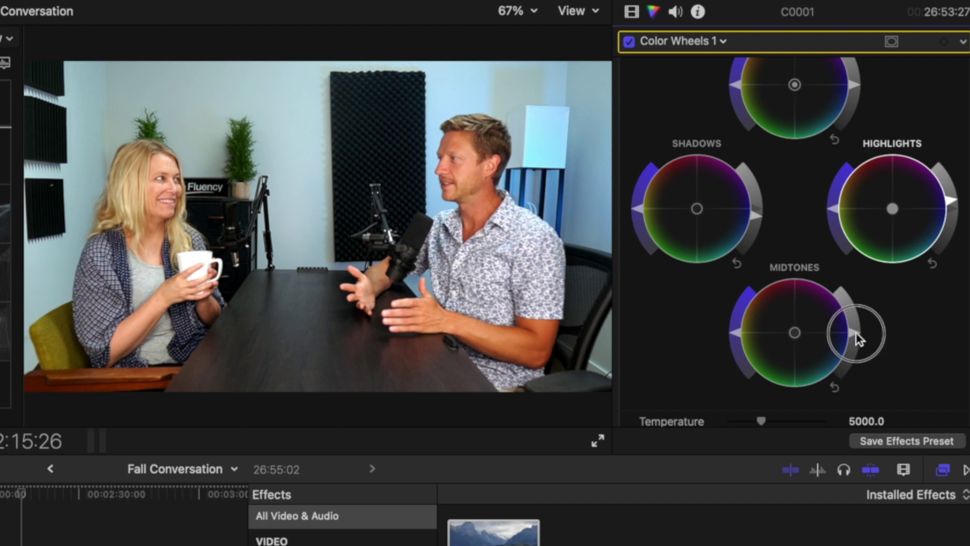
pyautogui.moveTo(856, 332)
pyautogui.mouseDown()
pyautogui.moveTo(857, 310)
pyautogui.moveTo(858, 348)
pyautogui.moveTo(860, 314)
pyautogui.moveTo(859, 342)
pyautogui.moveTo(859, 322)
pyautogui.moveTo(857, 332)
pyautogui.mouseUp()
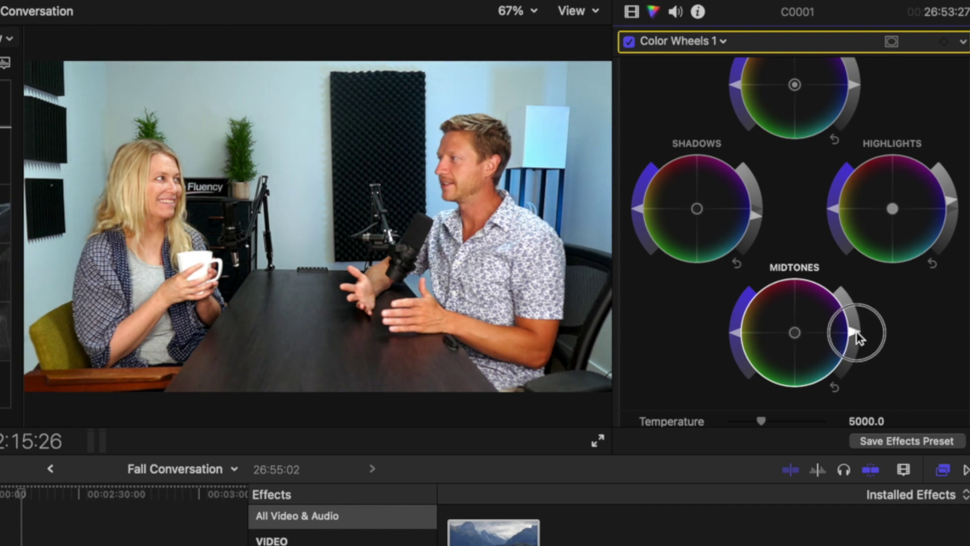
pyautogui.scroll(3, 939, 337)
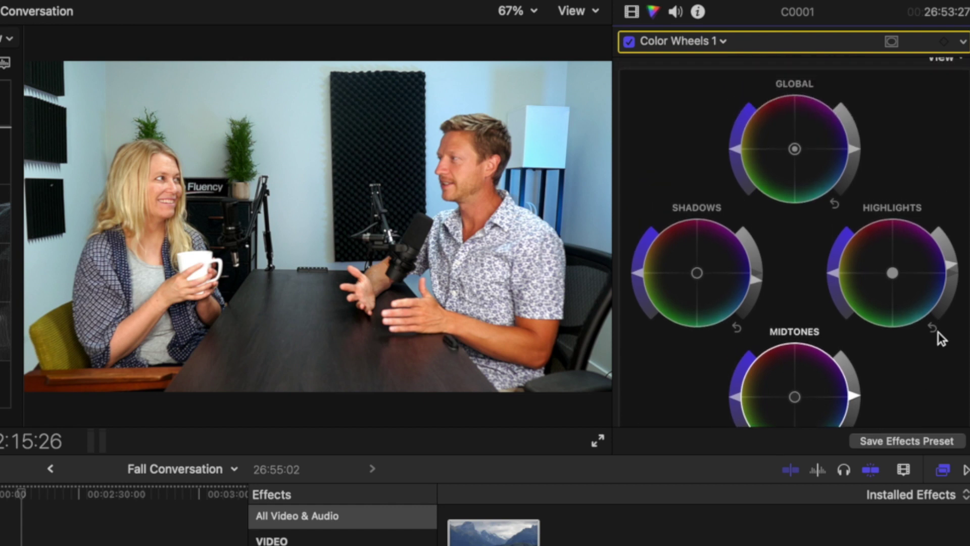
# Drag the Global wheel's saturation slider down, then back up to boost overall saturation
pyautogui.click(740, 153)
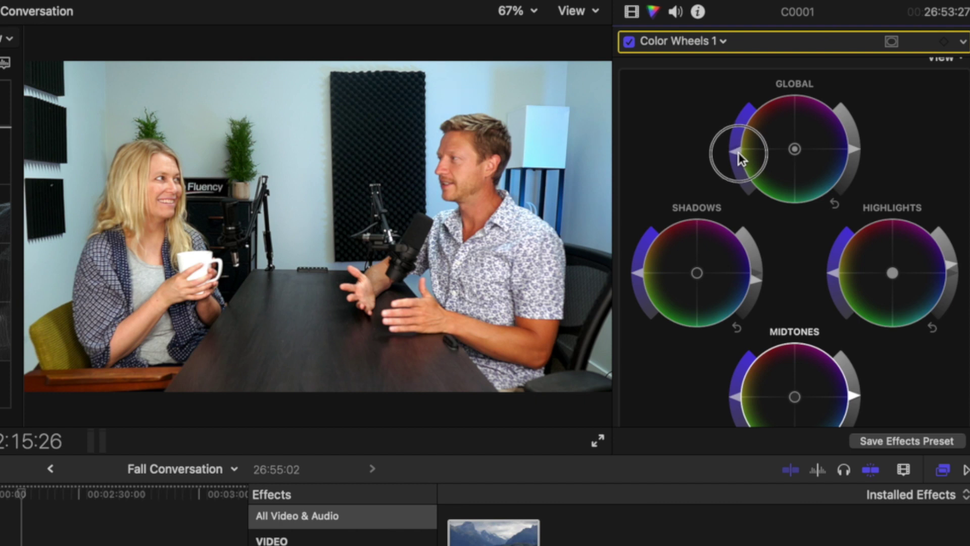
pyautogui.moveTo(739, 152); pyautogui.dragTo(741, 170)
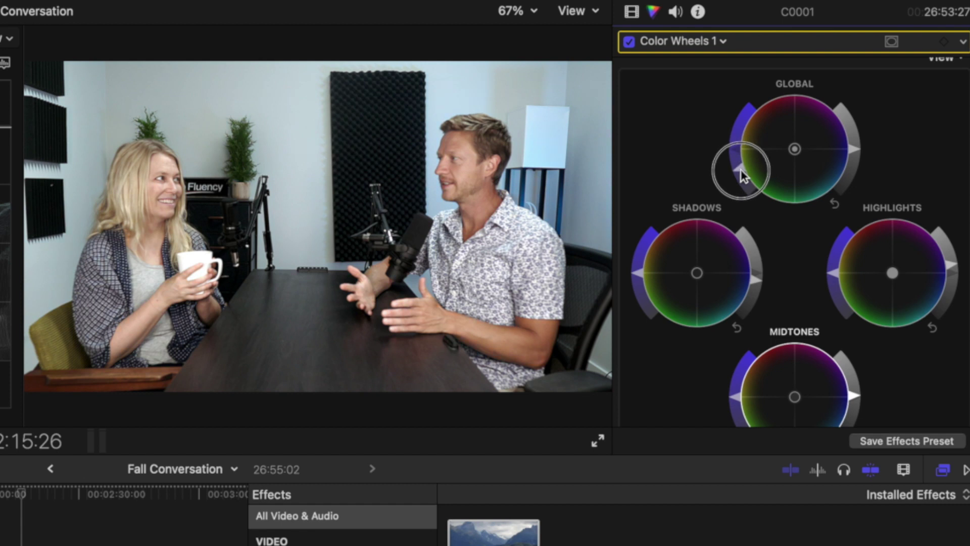
pyautogui.moveTo(740, 169)
pyautogui.mouseDown()
pyautogui.moveTo(736, 128)
pyautogui.moveTo(735, 155)
pyautogui.mouseUp()
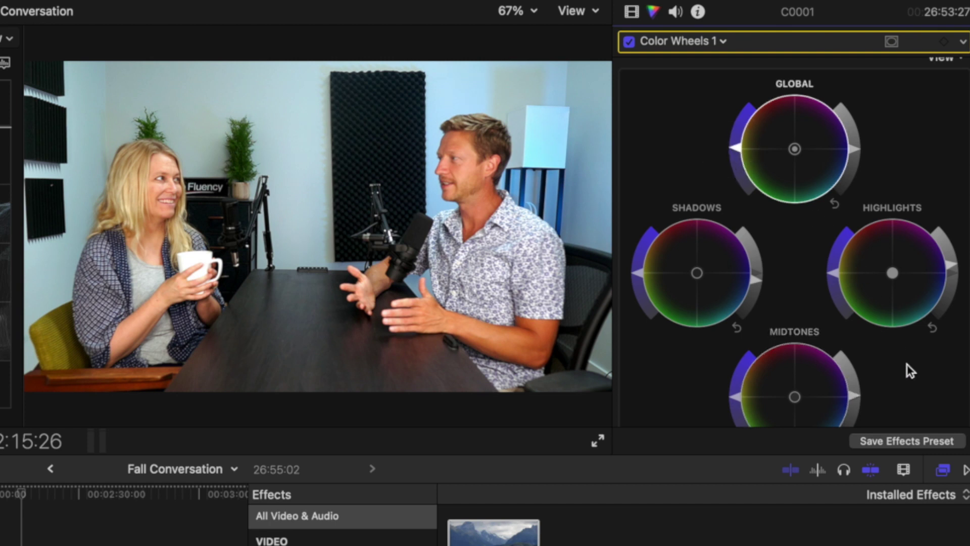
# Show the Video inspector's effects list and toggle Effects off and on twice, leaving them enabled
pyautogui.click(632, 12)
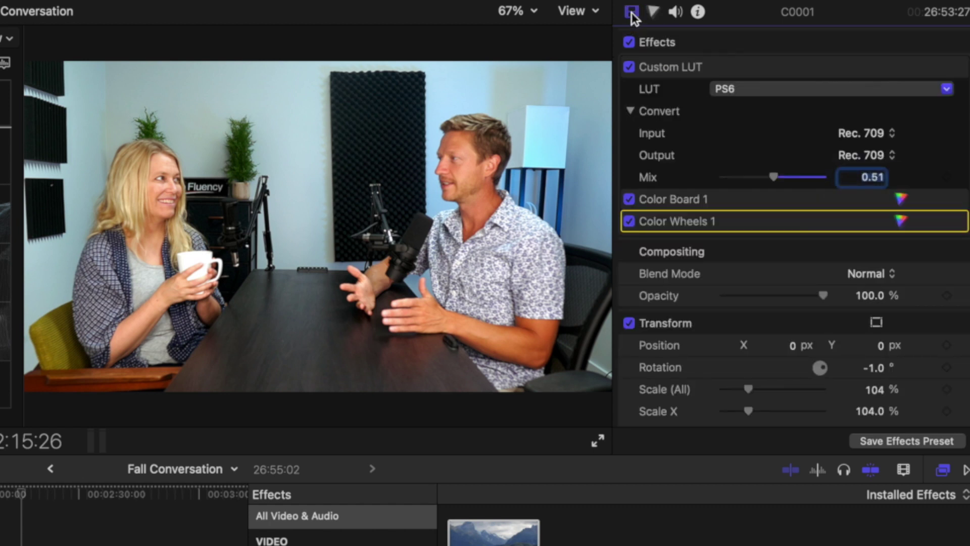
pyautogui.click(629, 43)
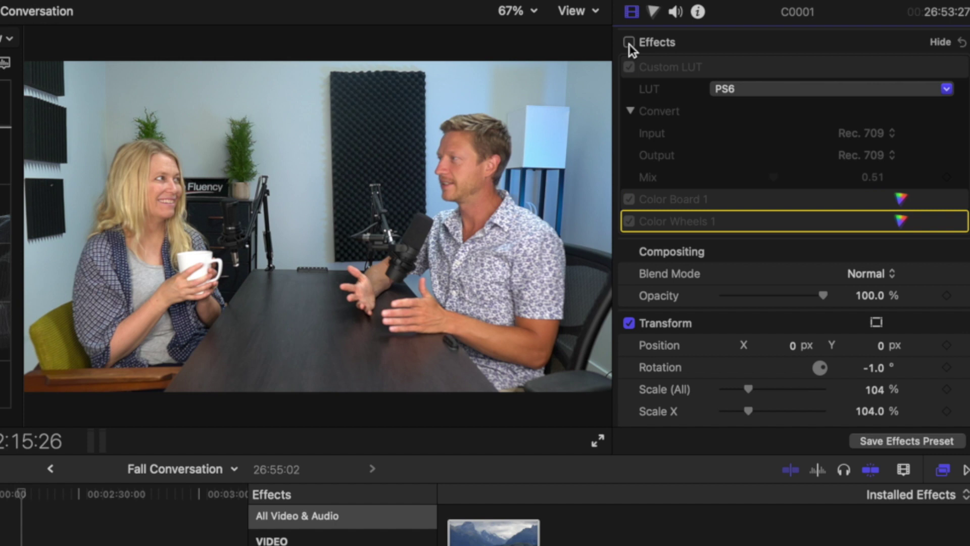
pyautogui.click(630, 42)
pyautogui.click(629, 42)
pyautogui.click(630, 43)
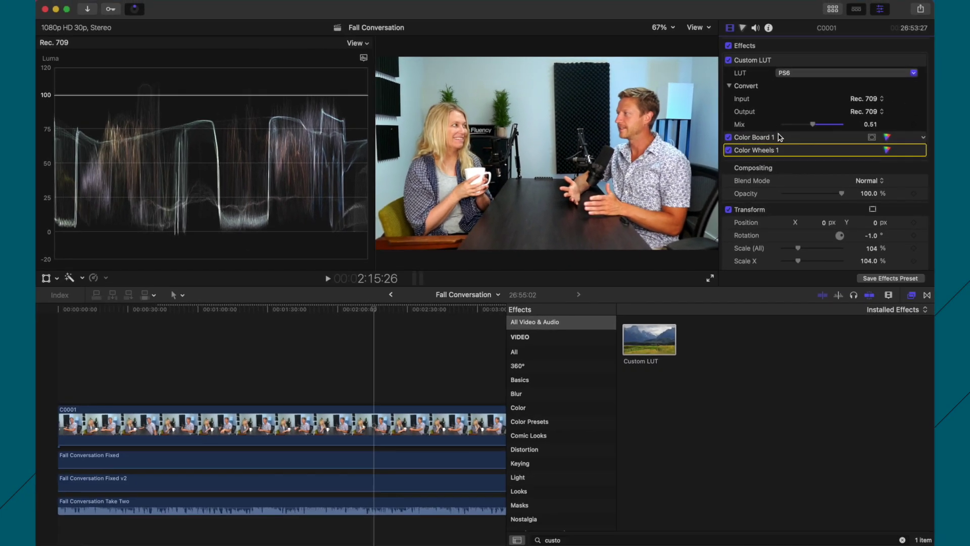
# Scroll the Fall Conversation timeline right and park the playhead at 7:33:05
pyautogui.hscroll(5, 464, 367)
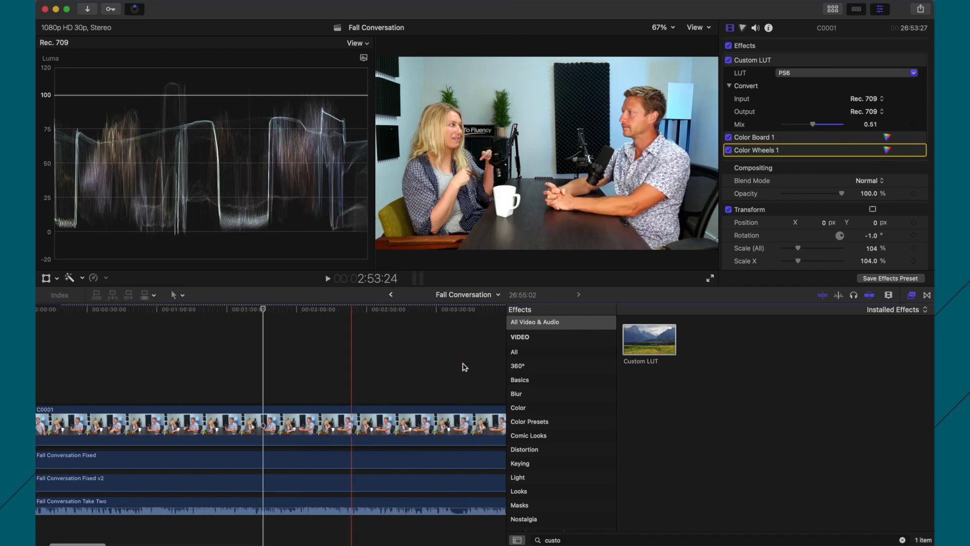
pyautogui.hscroll(15, 464, 367)
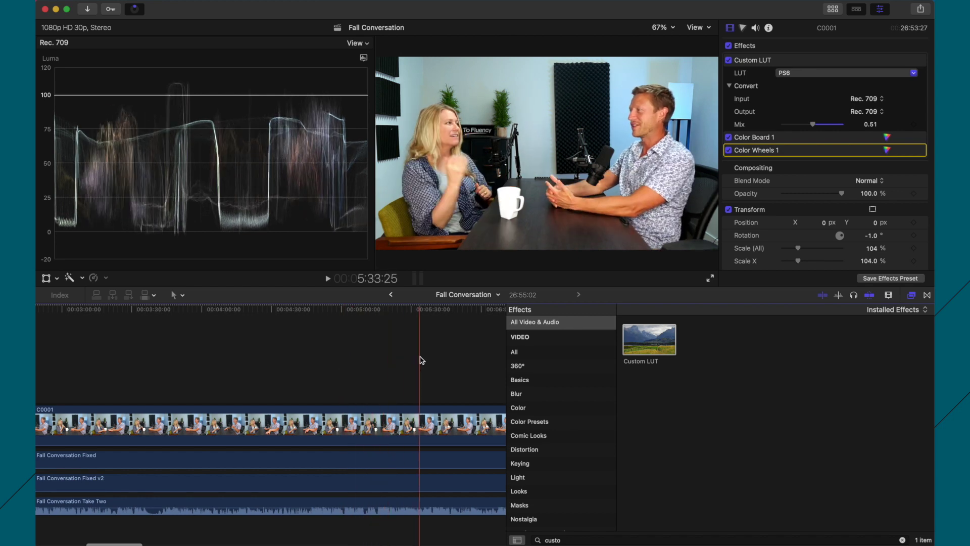
pyautogui.hscroll(5, 422, 360)
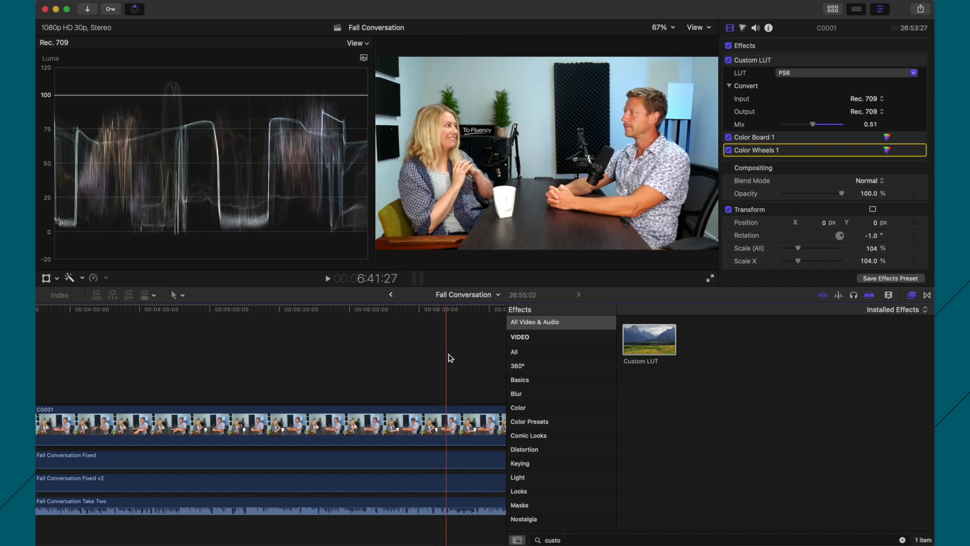
pyautogui.hscroll(3, 464, 357)
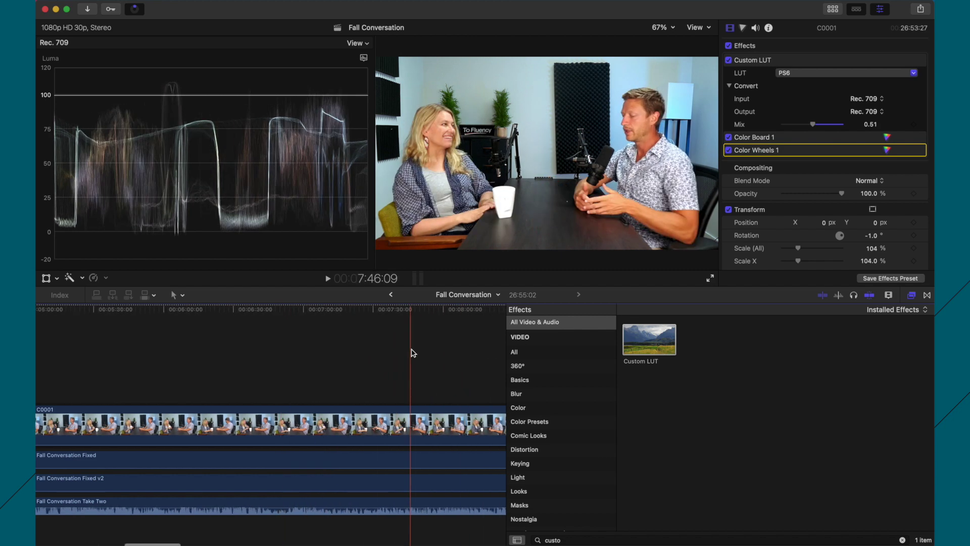
pyautogui.click(381, 348)
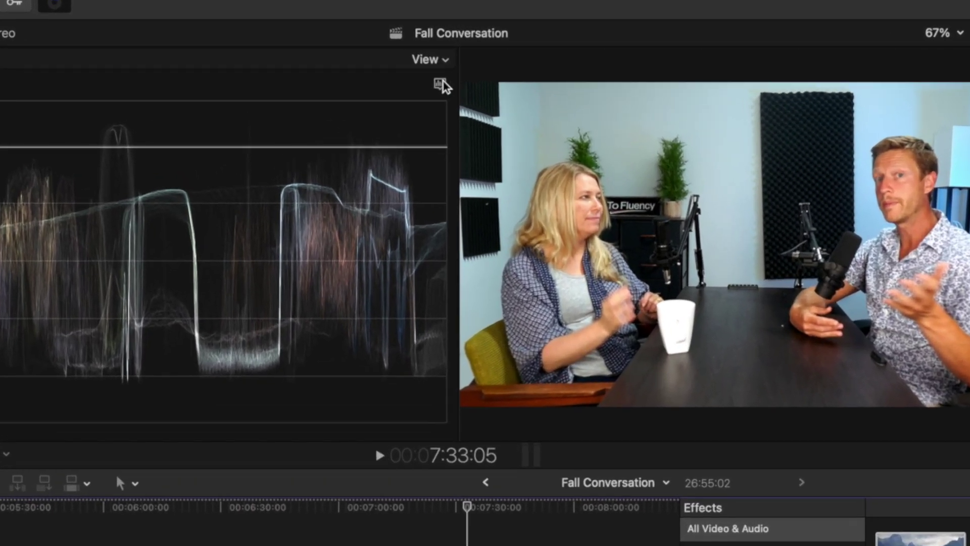
# Switch the Video Scopes display from the luma waveform to the Vectorscope
pyautogui.click(414, 75)
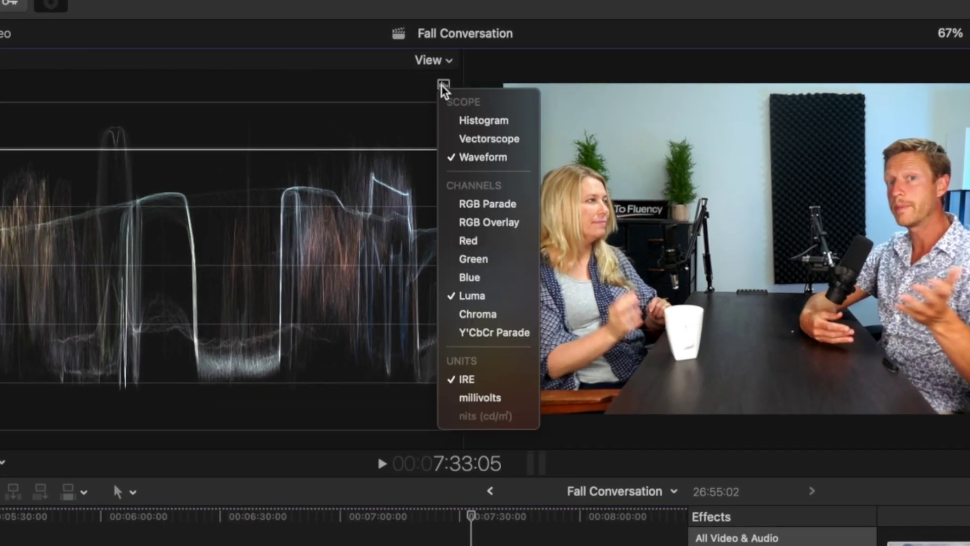
pyautogui.click(468, 137)
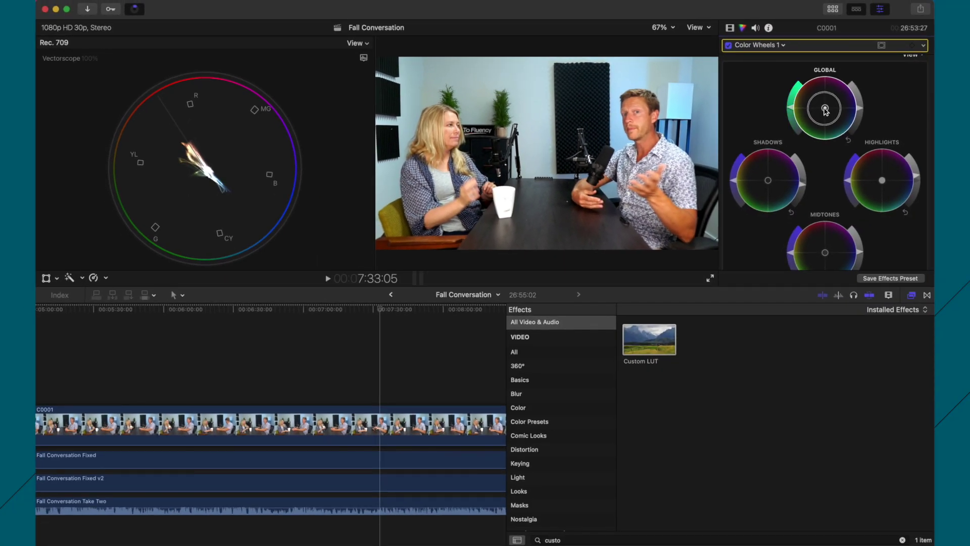
# Shift the Global colour wheel toward green, recentre it, then settle on a slight magenta tint
pyautogui.moveTo(826, 110); pyautogui.dragTo(811, 127)
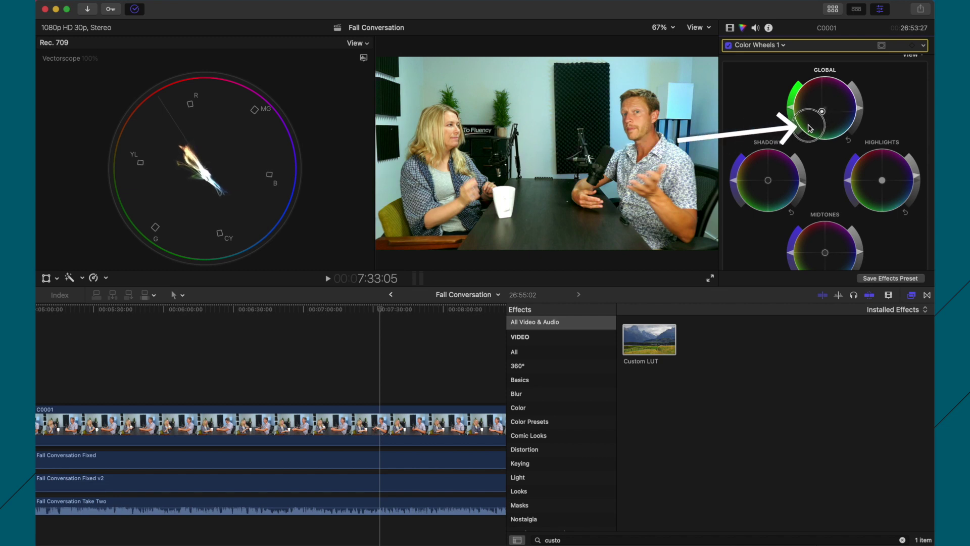
pyautogui.moveTo(811, 128)
pyautogui.mouseDown()
pyautogui.moveTo(849, 81)
pyautogui.moveTo(830, 109)
pyautogui.mouseUp()
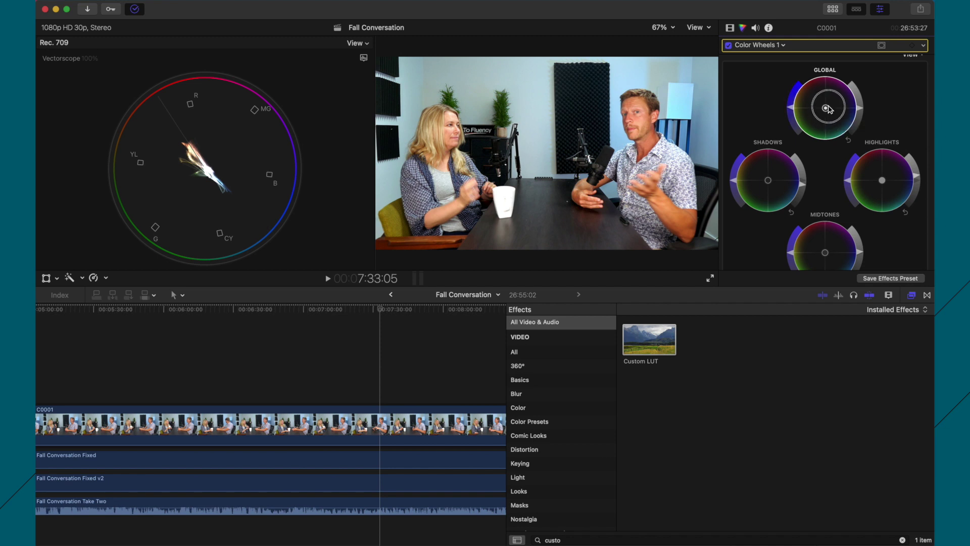
pyautogui.moveTo(829, 110); pyautogui.dragTo(829, 104)
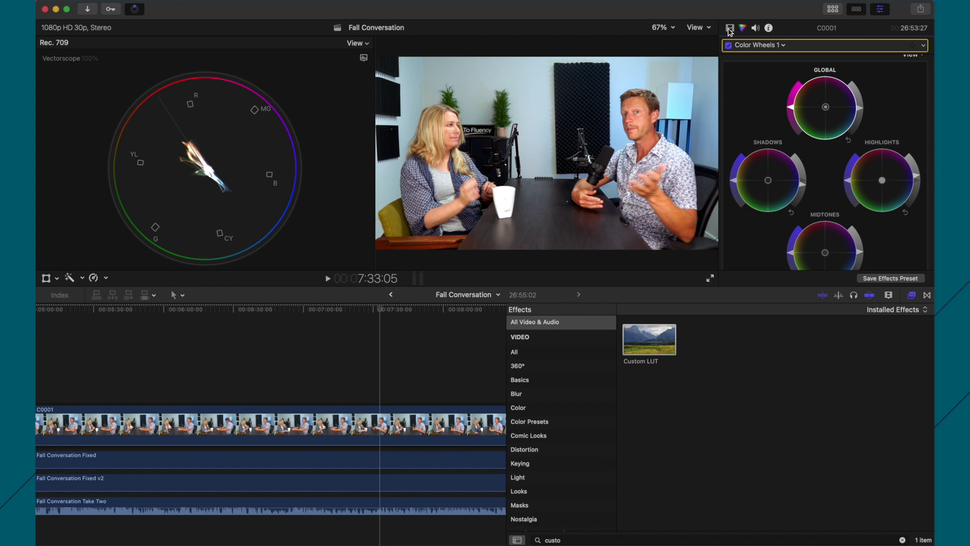
# Show the clip's applied effects list and skim to another frame of the interview
pyautogui.click(730, 28)
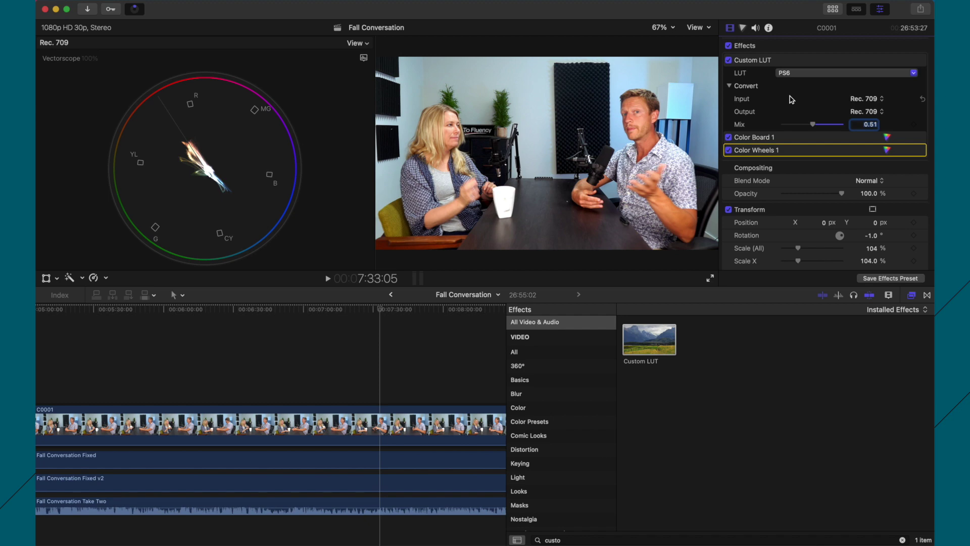
pyautogui.click(339, 368)
pyautogui.hscroll(5, 340, 368)
pyautogui.hscroll(2, 480, 353)
pyautogui.hscroll(5, 458, 354)
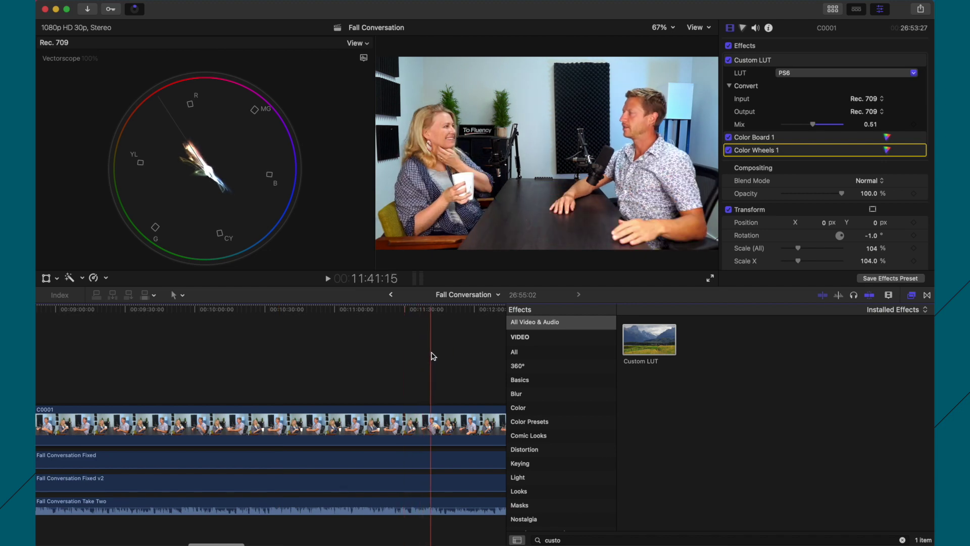
pyautogui.hscroll(2, 433, 355)
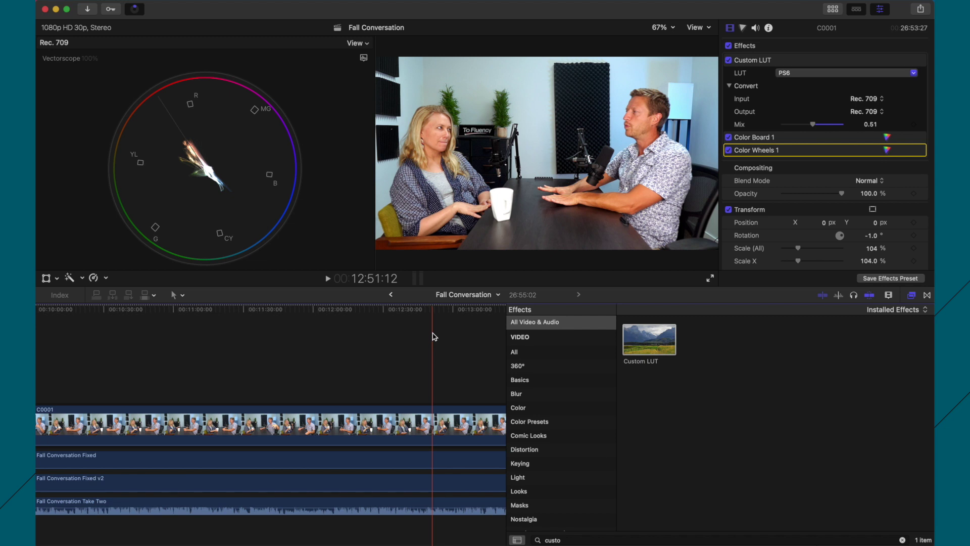
# Compare the Custom LUT off and on twice, leaving it enabled
pyautogui.click(729, 60)
pyautogui.click(729, 60)
pyautogui.click(729, 60)
pyautogui.click(729, 60)
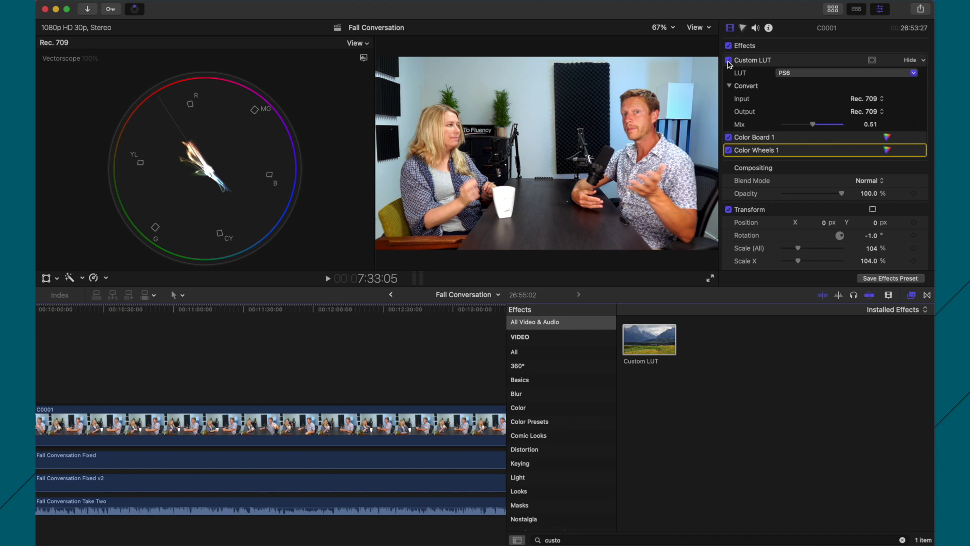
# Compare the 0.51-mix Custom LUT off and on repeatedly, keep it enabled, and disable Color Board 1
pyautogui.click(729, 61)
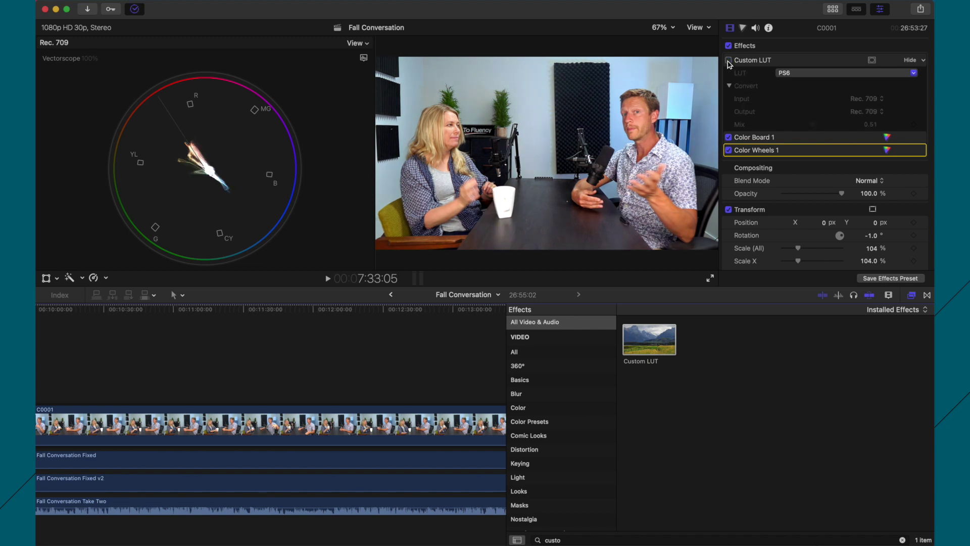
pyautogui.click(729, 61)
pyautogui.click(729, 61)
pyautogui.click(729, 61)
pyautogui.click(729, 61)
pyautogui.click(729, 61)
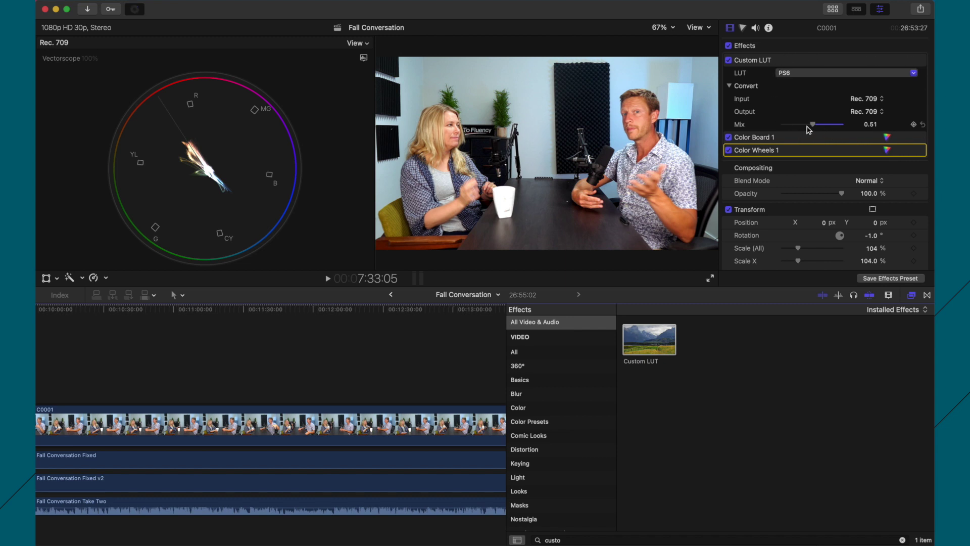
pyautogui.click(729, 138)
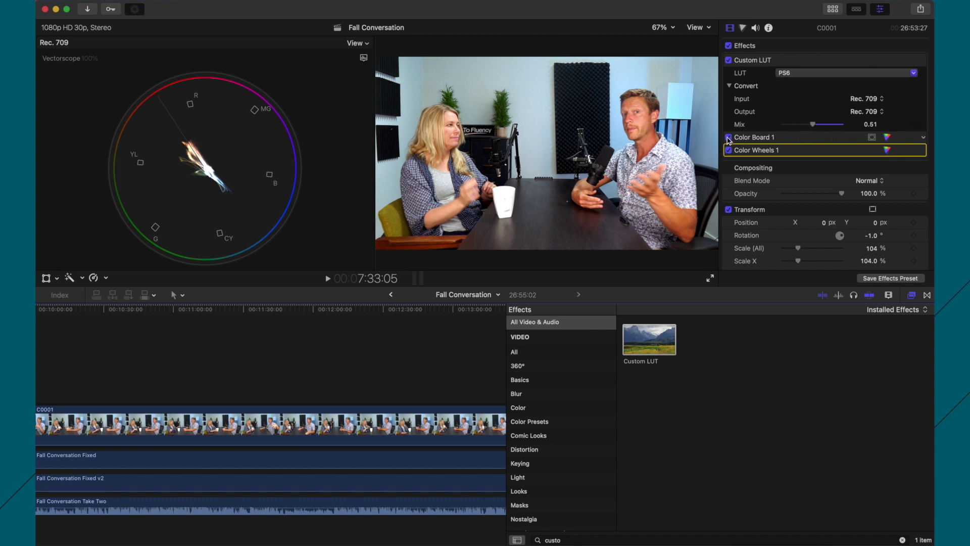
# Open the Color Wheels 1 controls and switch the scope from vectorscope to luma waveform
pyautogui.doubleClick(756, 151)
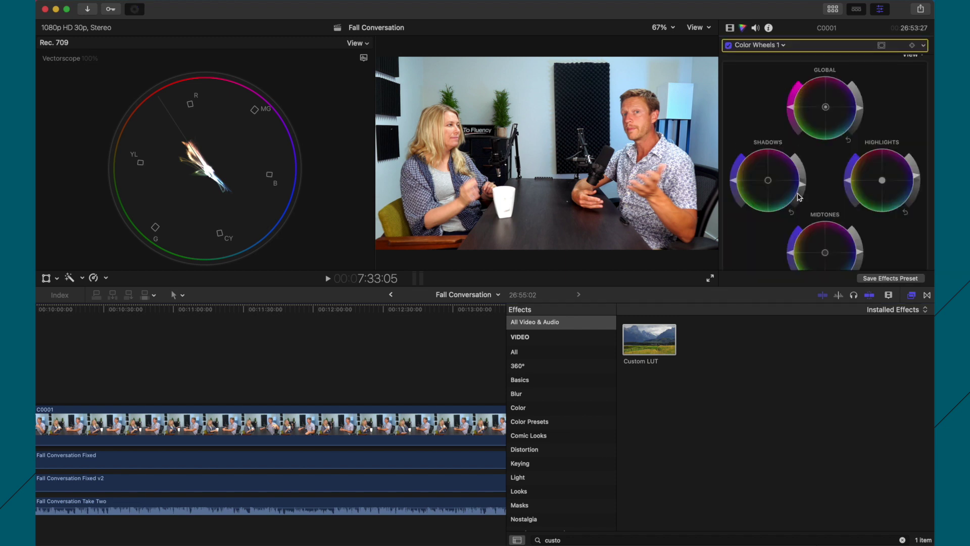
pyautogui.scroll(-1, 827, 190)
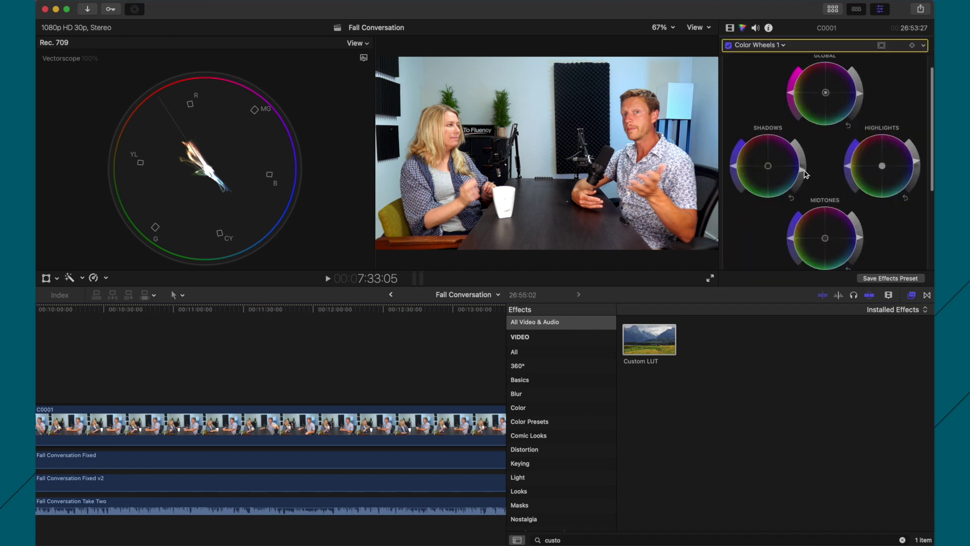
pyautogui.click(364, 57)
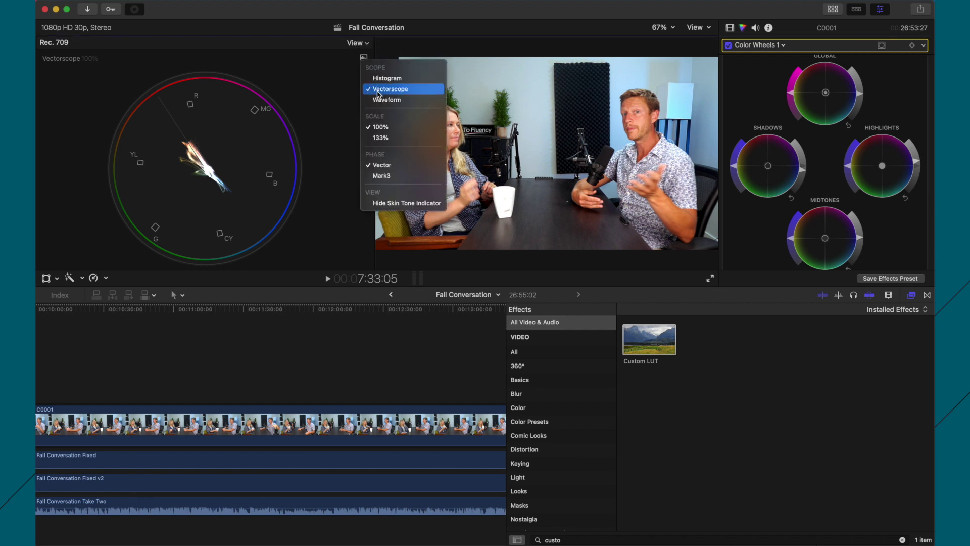
pyautogui.click(376, 100)
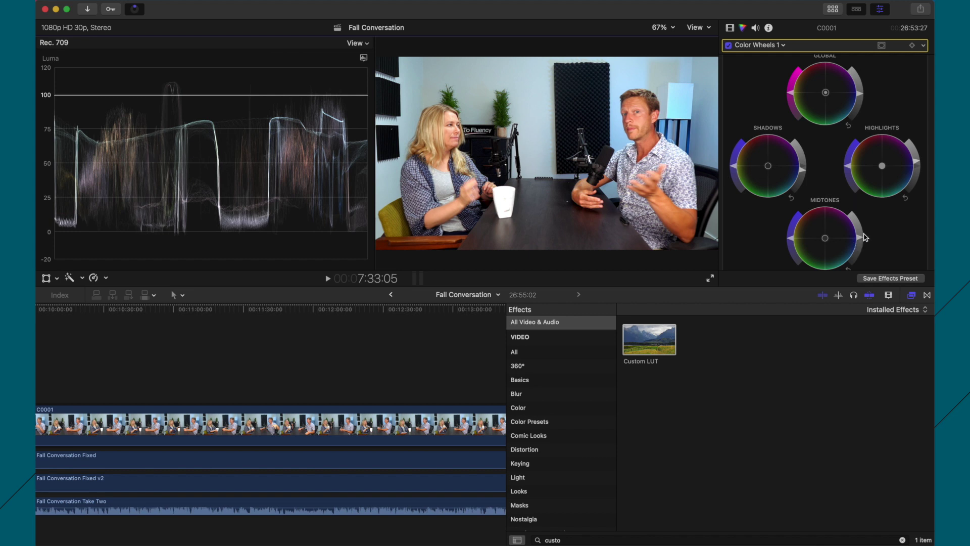
# Undo a midtones darkening, raise Global brightness slightly, and slightly darken the Shadows brightness
pyautogui.moveTo(863, 239); pyautogui.dragTo(862, 258)
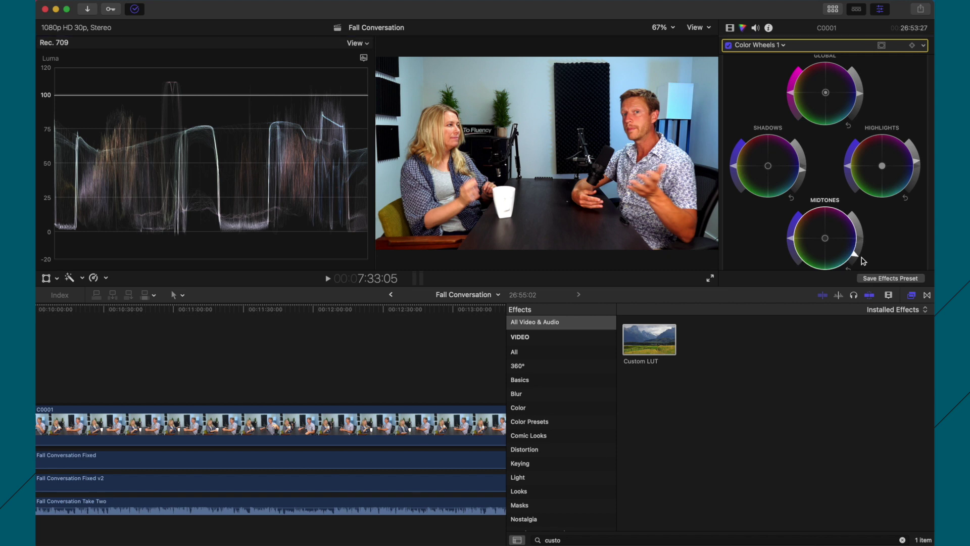
pyautogui.press('super+z')
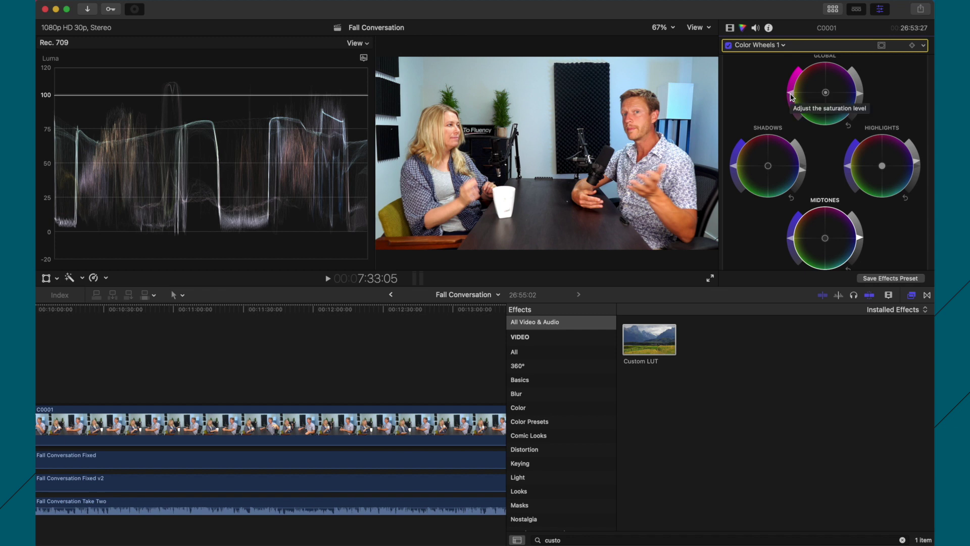
pyautogui.click(861, 95)
pyautogui.moveTo(861, 95); pyautogui.dragTo(860, 92)
pyautogui.moveTo(806, 174); pyautogui.dragTo(806, 175)
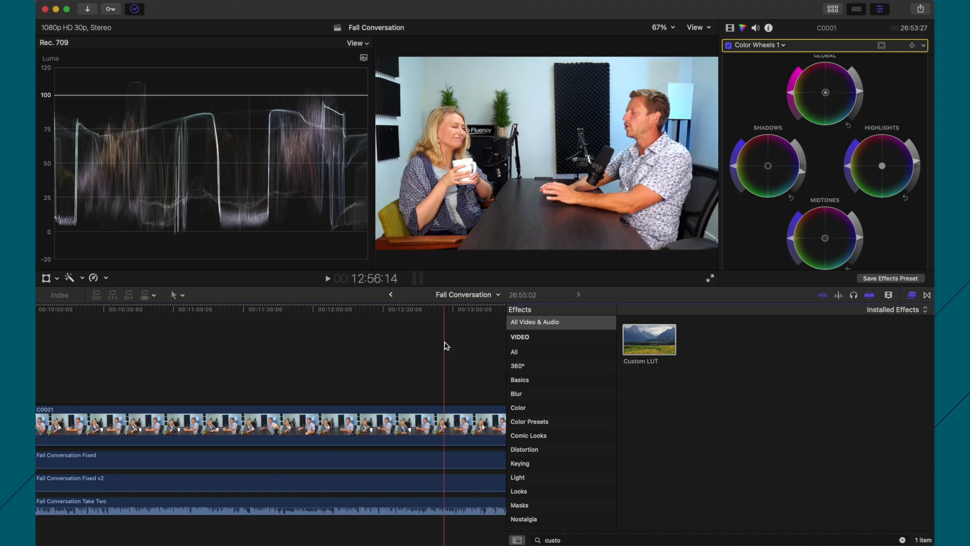